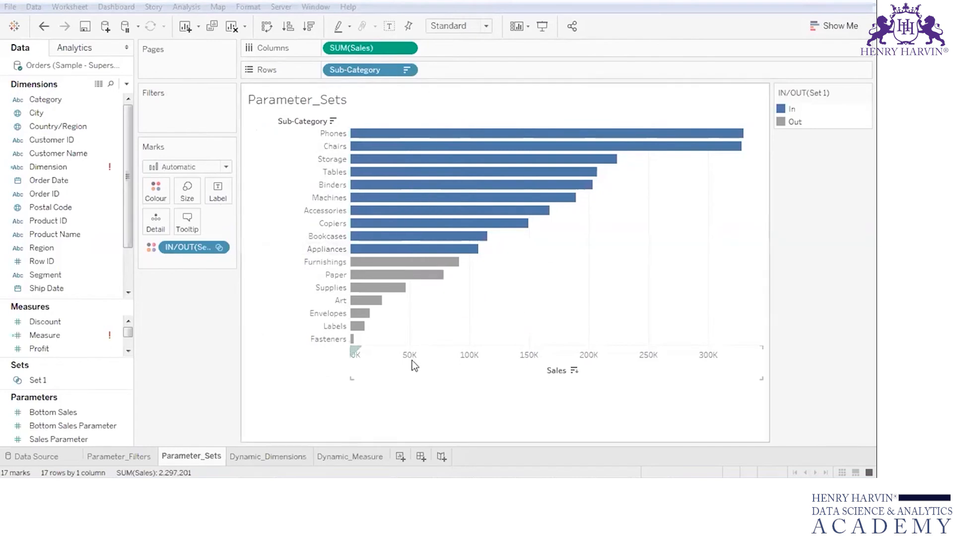
- Clear the Parameter_Sets sheet and rebuild it as a chart with Sub-Category on rows and Sales on columns
mouse_move(376, 148)
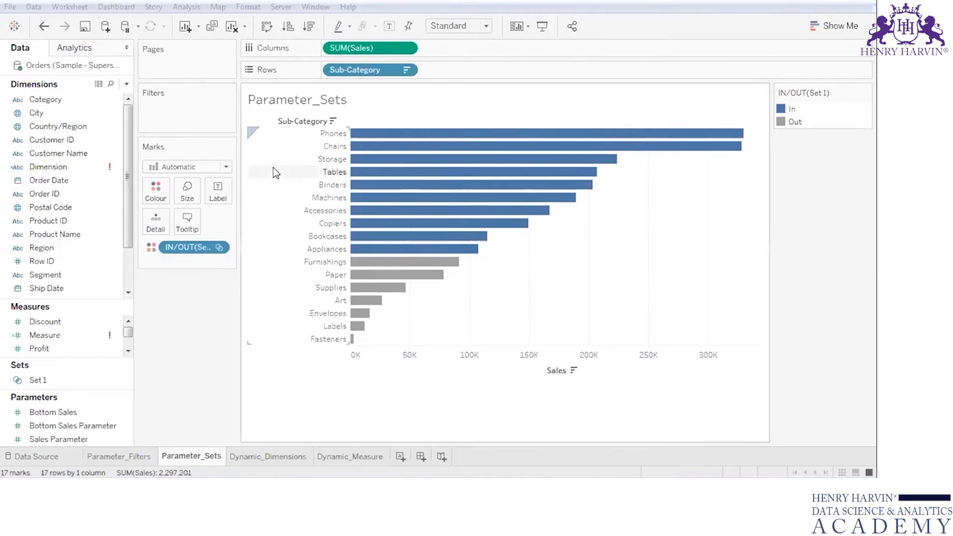
left_click(232, 27)
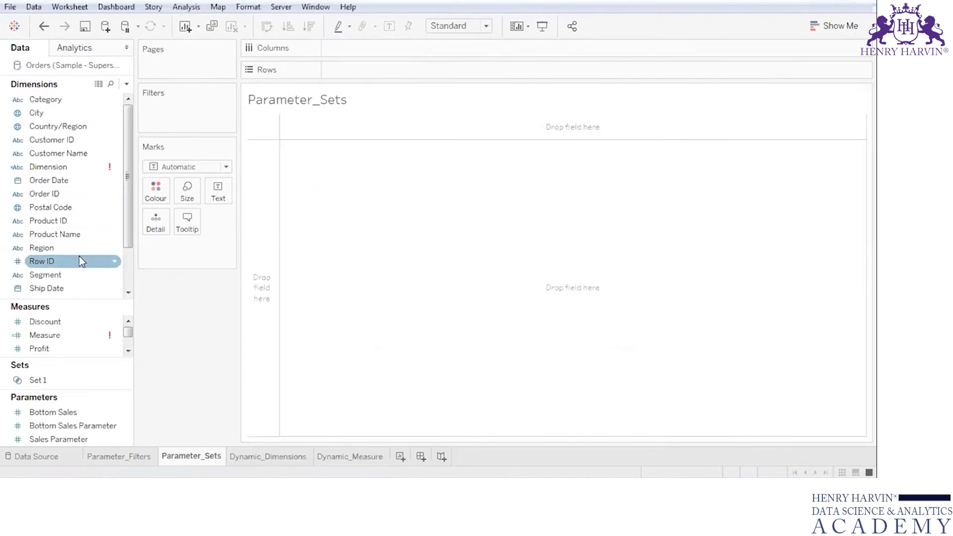
left_click(127, 265)
left_click_drag(53, 275, 398, 71)
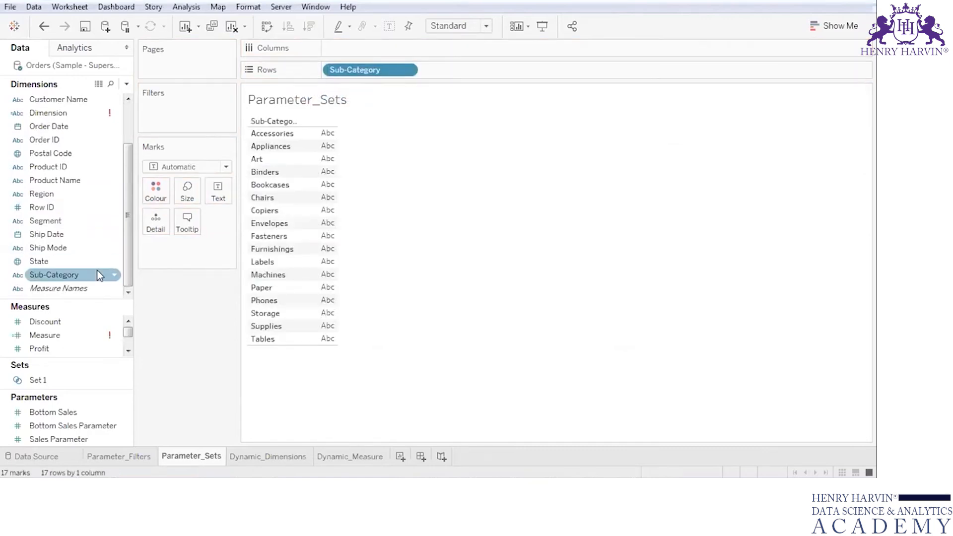
scroll(123, 348, "down", 1)
left_click_drag(38, 335, 358, 49)
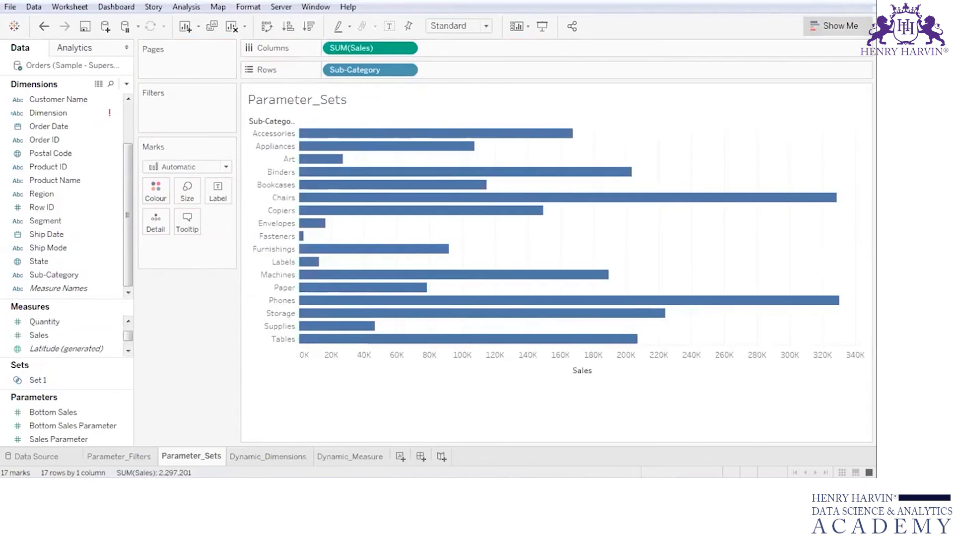
- Sort the Sub-Category bars in descending order of Sales
left_click(855, 22)
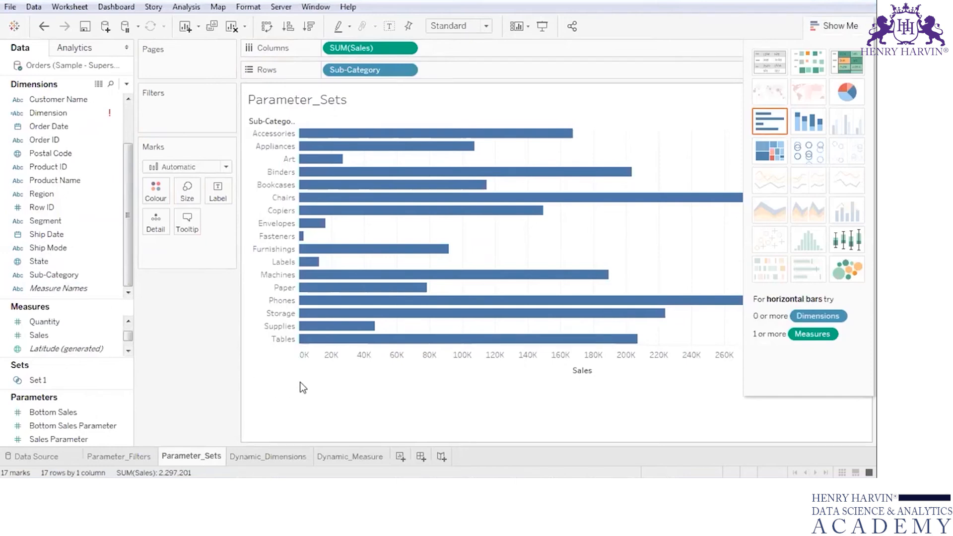
left_click(309, 26)
left_click(827, 26)
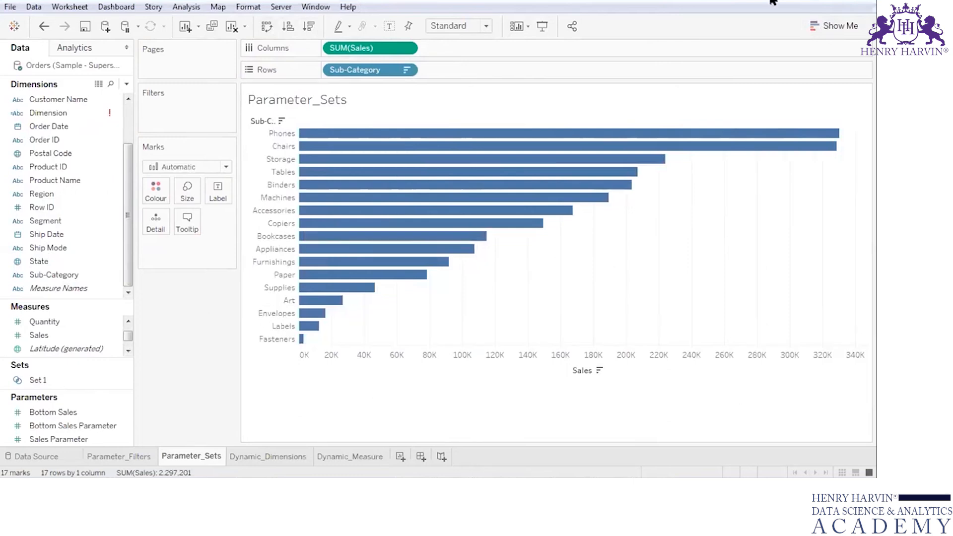
- Create a set named Set 2 from Sub-Category, limited by field to the top 5 by sum of Sales
right_click(114, 277)
mouse_move(195, 106)
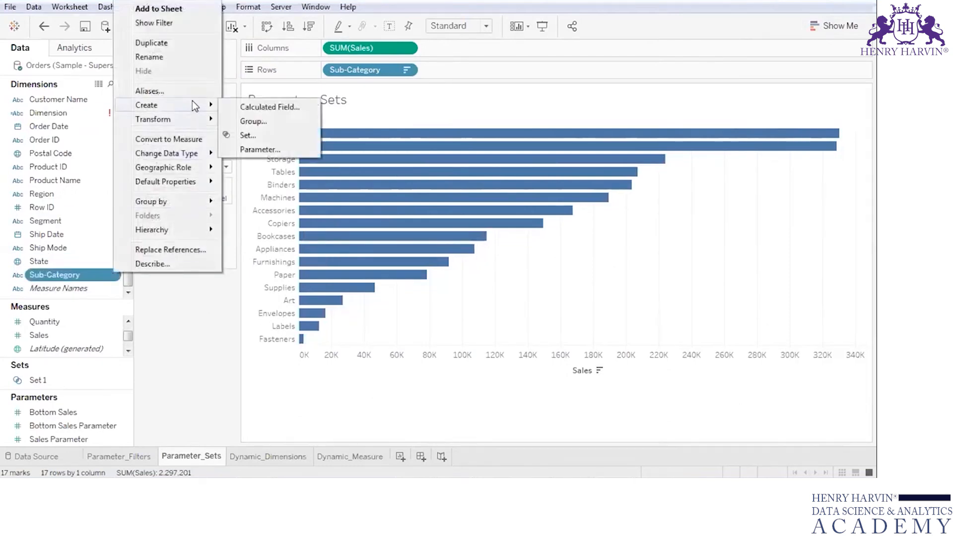
left_click(248, 136)
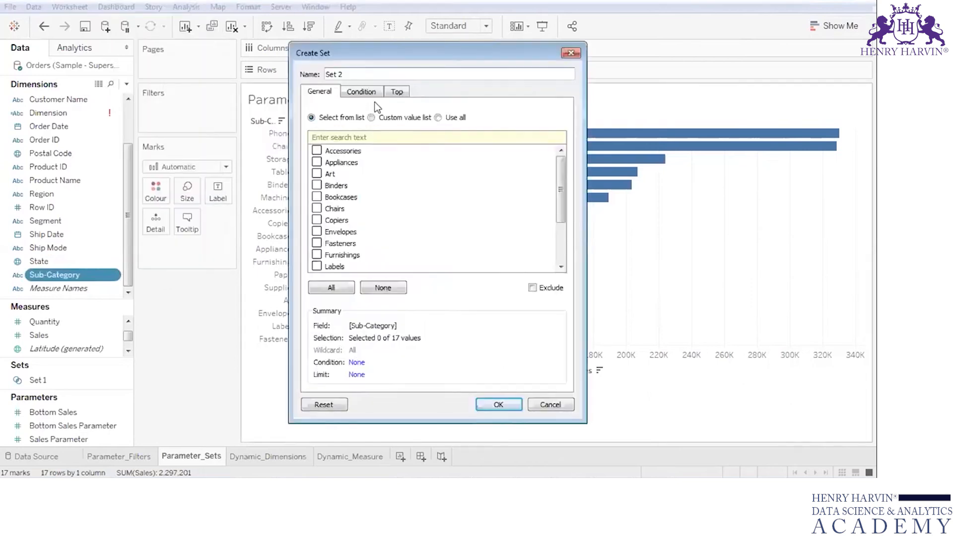
left_click(394, 93)
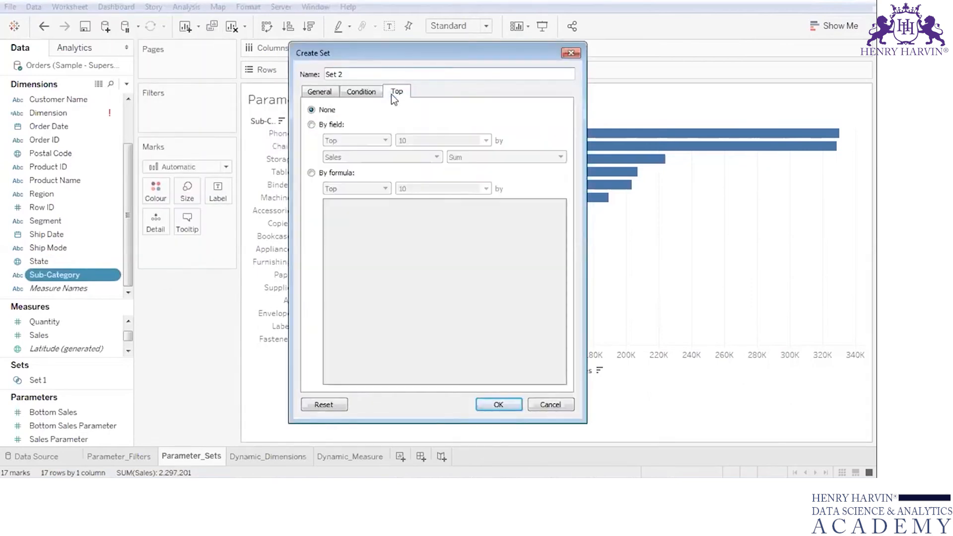
left_click(312, 125)
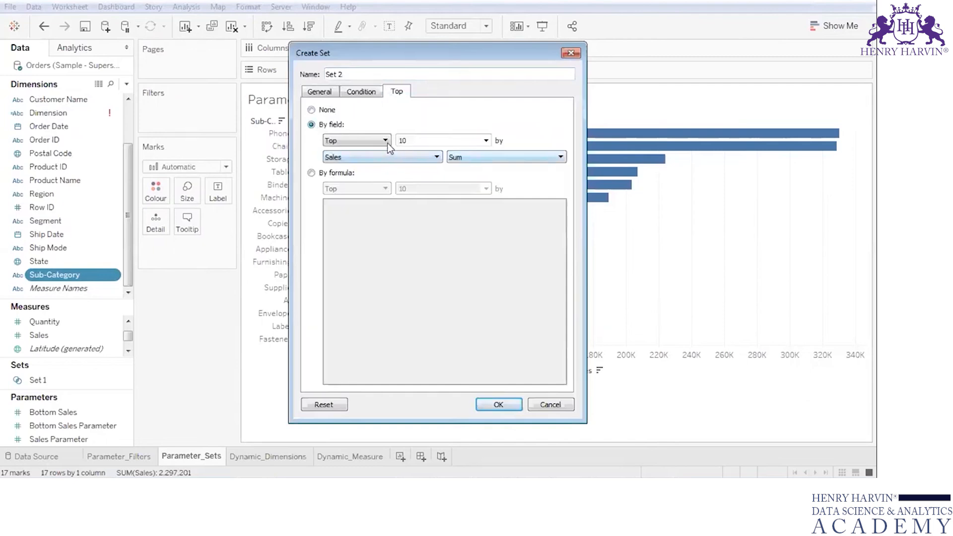
left_click(486, 141)
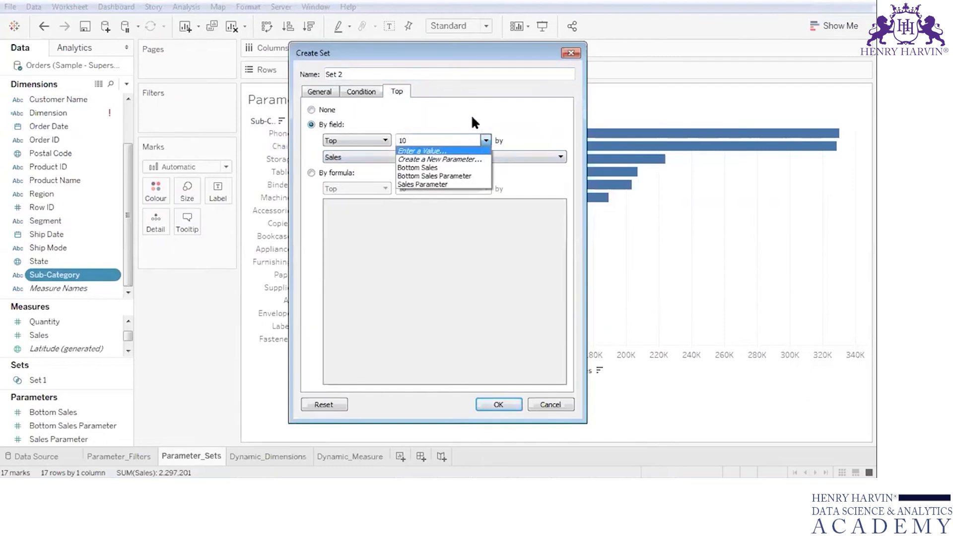
left_click(450, 141)
key("BackSpace")
key("BackSpace")
type("5")
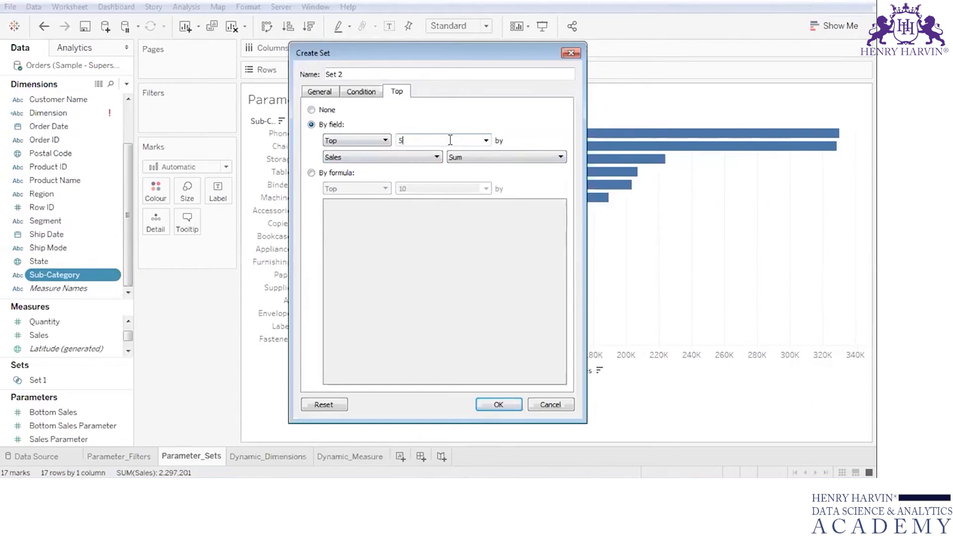
left_click(498, 405)
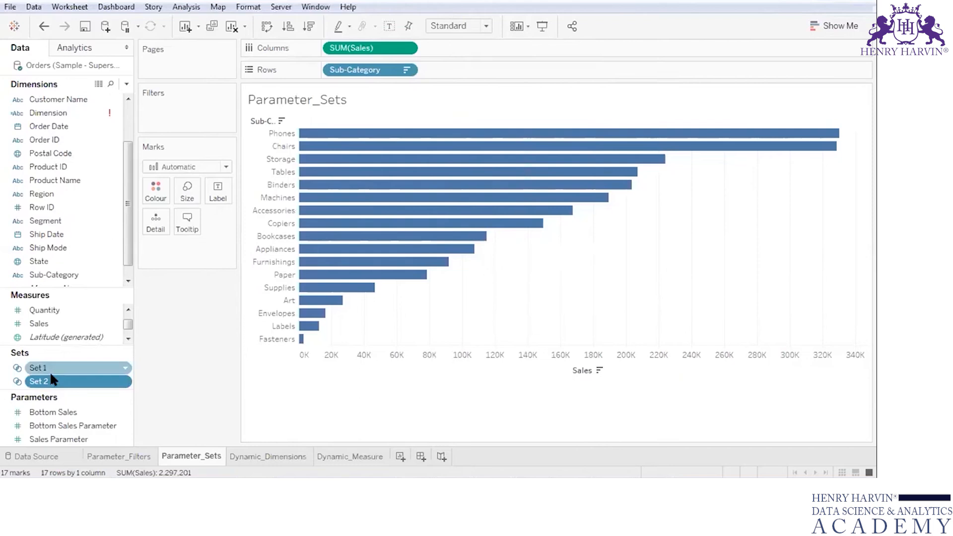
- Delete Set 1 from the workbook's sets
left_click(125, 368)
left_click(126, 369)
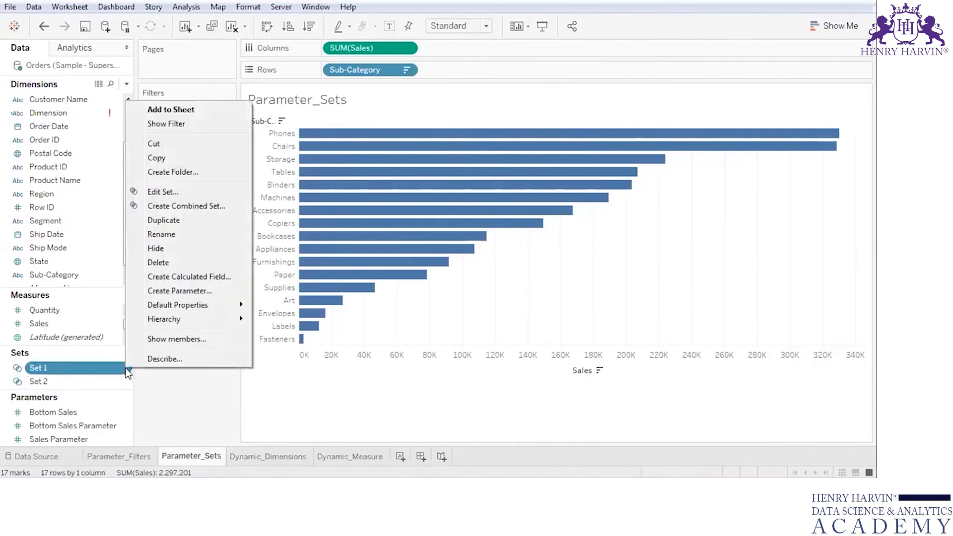
left_click(149, 262)
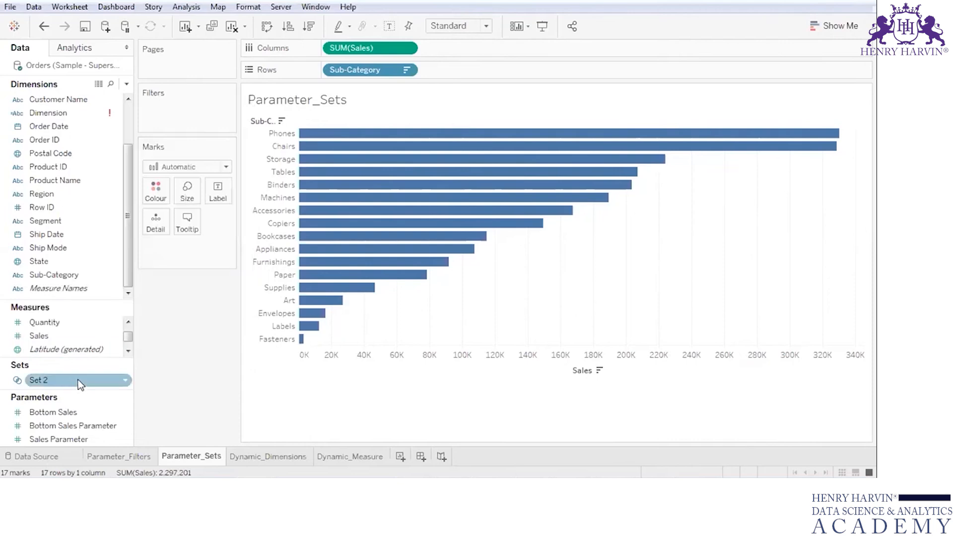
- Review the top-by-field definition of Set 2 and close its settings
left_click(124, 380)
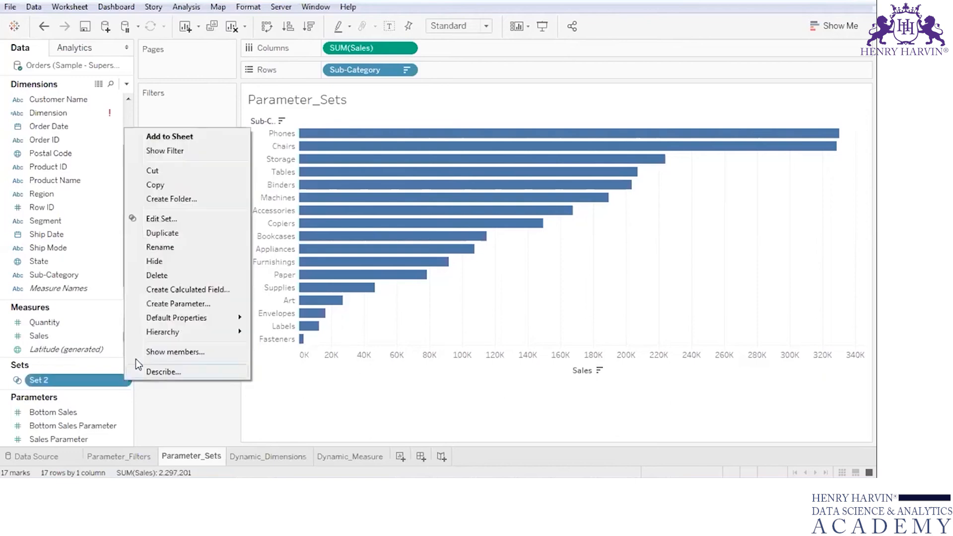
left_click(168, 219)
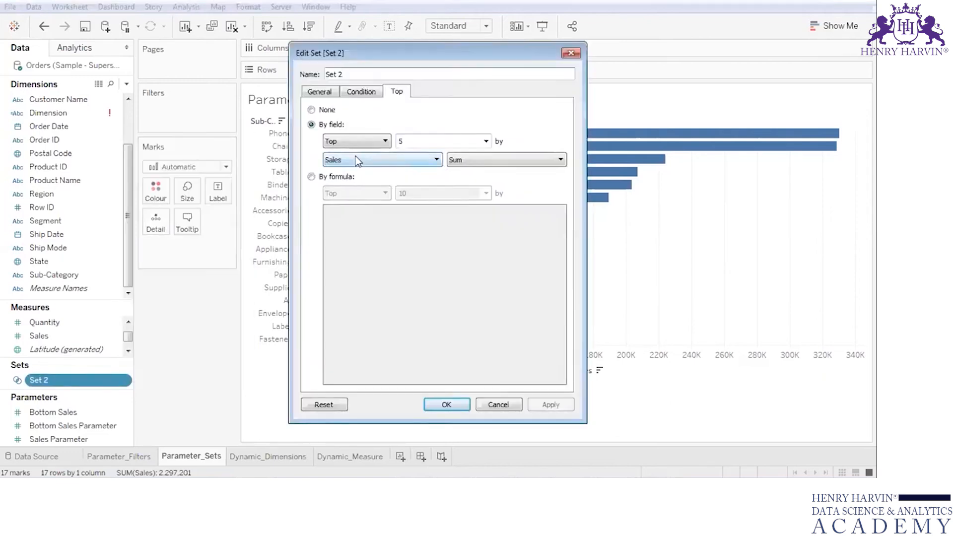
left_click(430, 137)
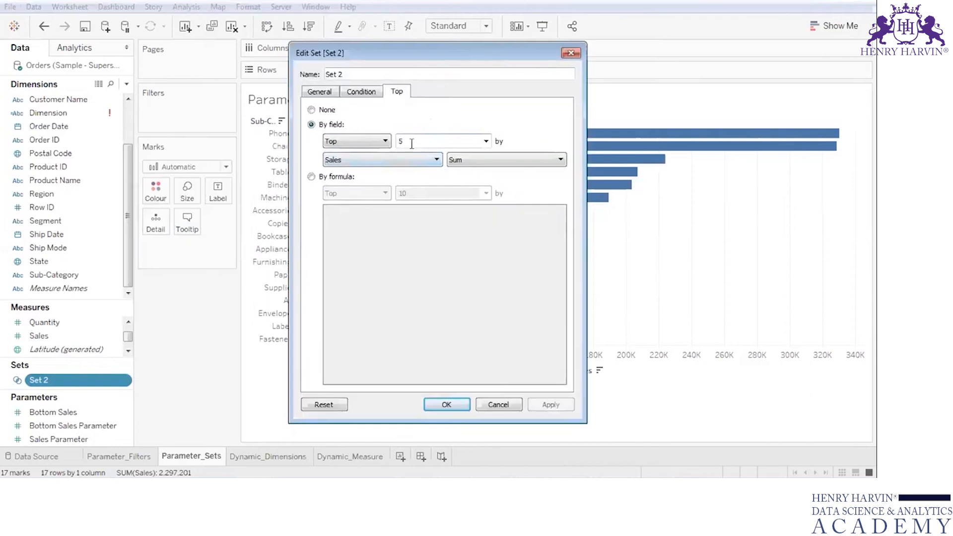
left_click_drag(406, 140, 388, 138)
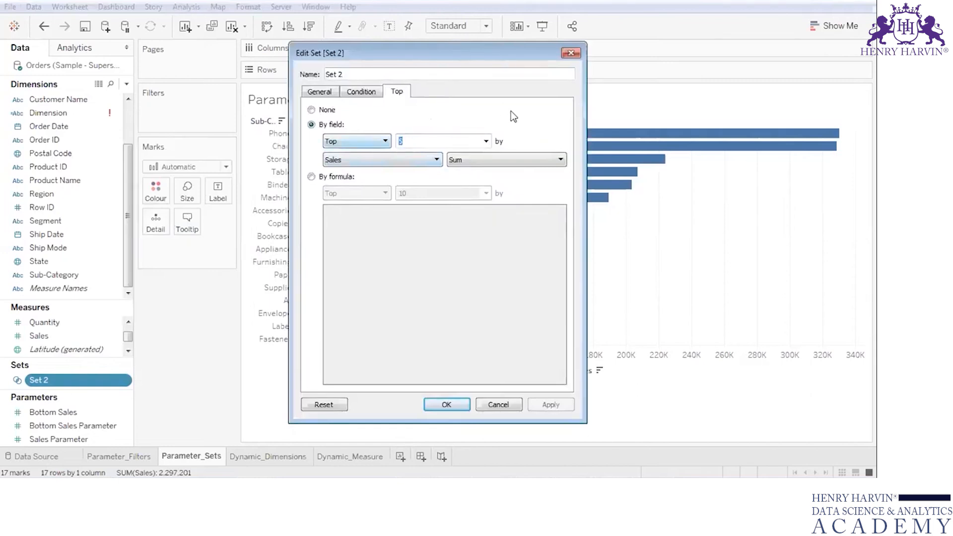
left_click(462, 405)
- Colour the bars by membership in Set 2 and widen the Sub-Category header column to fit its title
left_click_drag(78, 380, 162, 189)
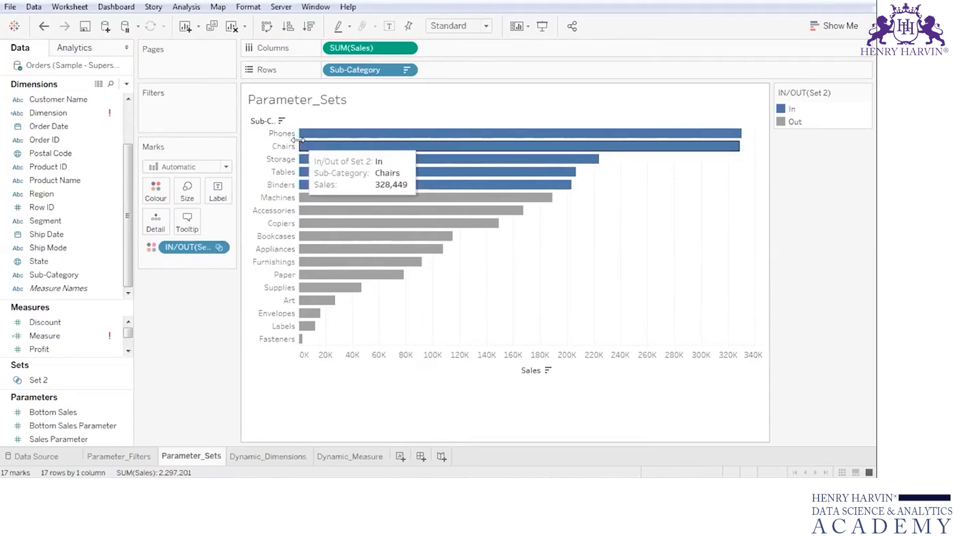
left_click_drag(298, 140, 342, 147)
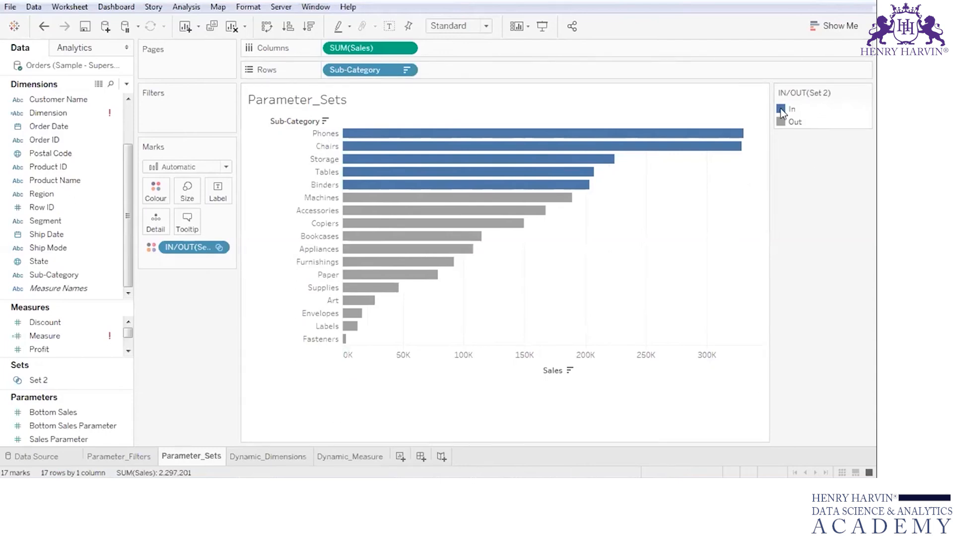
- Start a new parameter named Set Parameter that takes its allowable values from a list
left_click(128, 84)
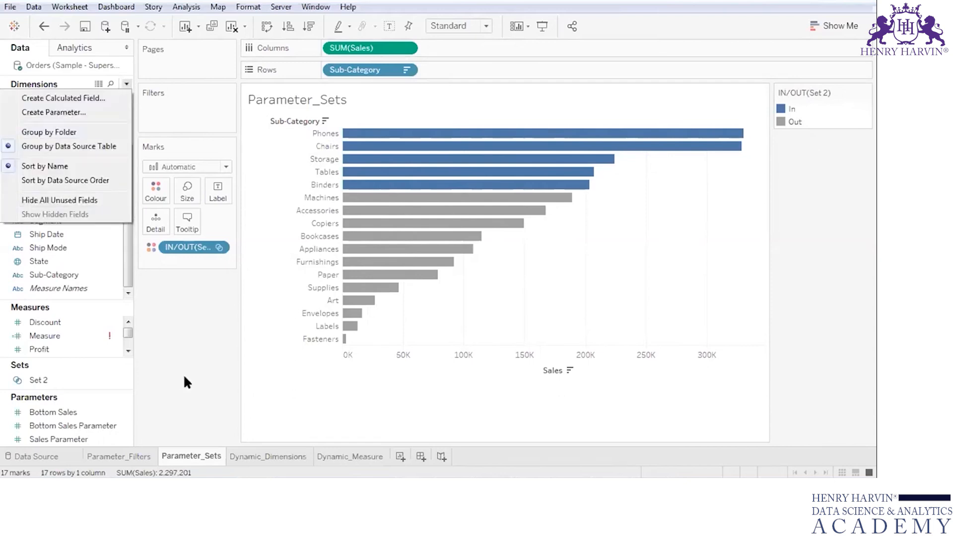
left_click(55, 113)
type("Set Parameter")
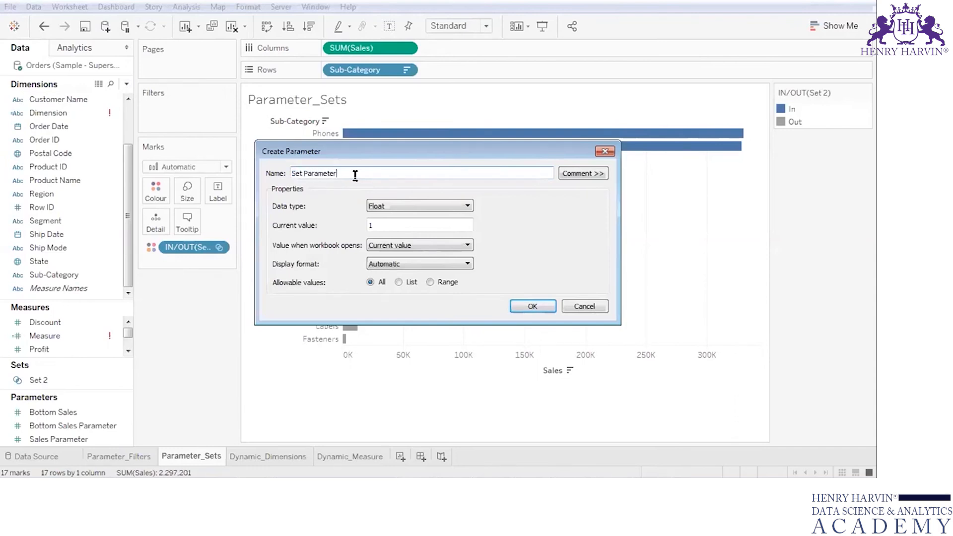
left_click(398, 282)
- Add the list values 3 and 5 to the parameter, displayed as Top 3 and Top 5
left_click(362, 333)
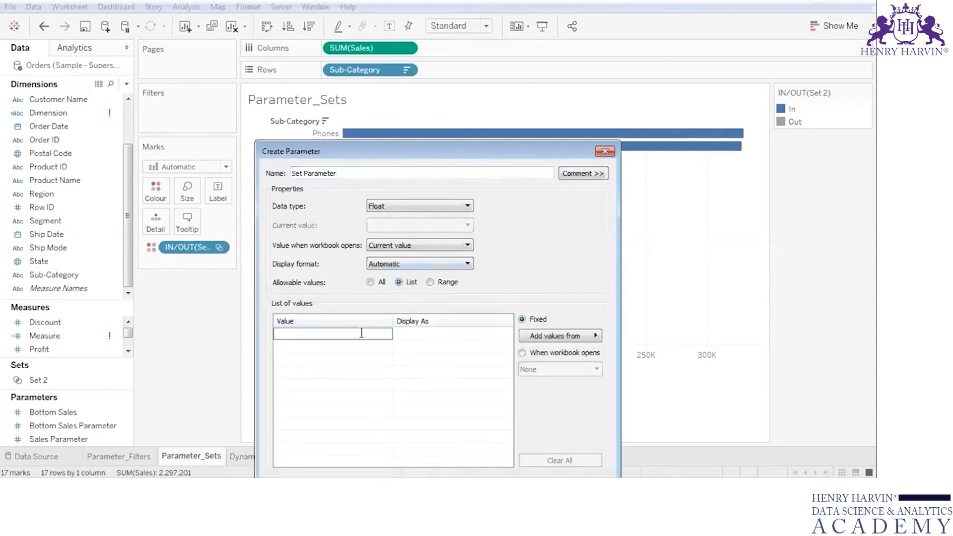
type("5")
left_click(409, 332)
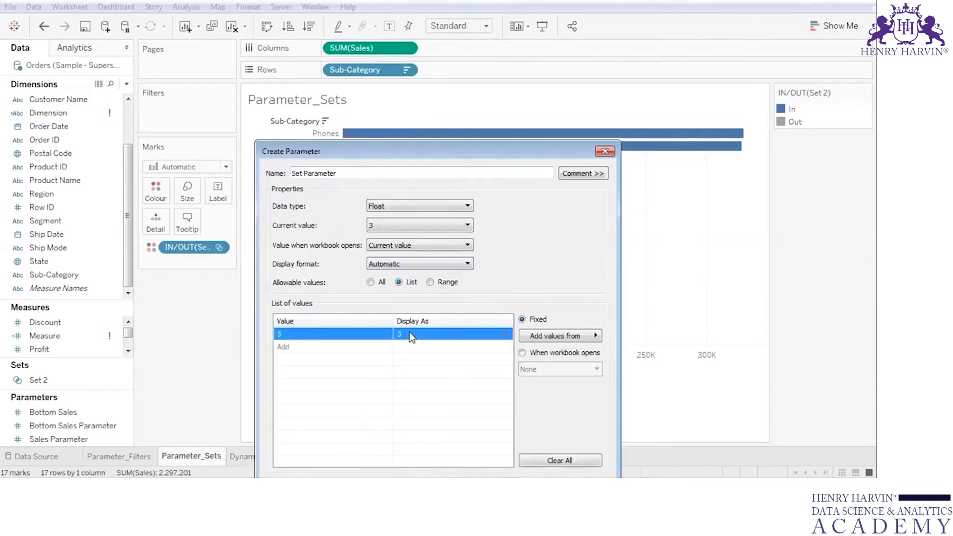
left_click(409, 332)
type("Top 3")
left_click(380, 346)
type("5")
left_click(407, 350)
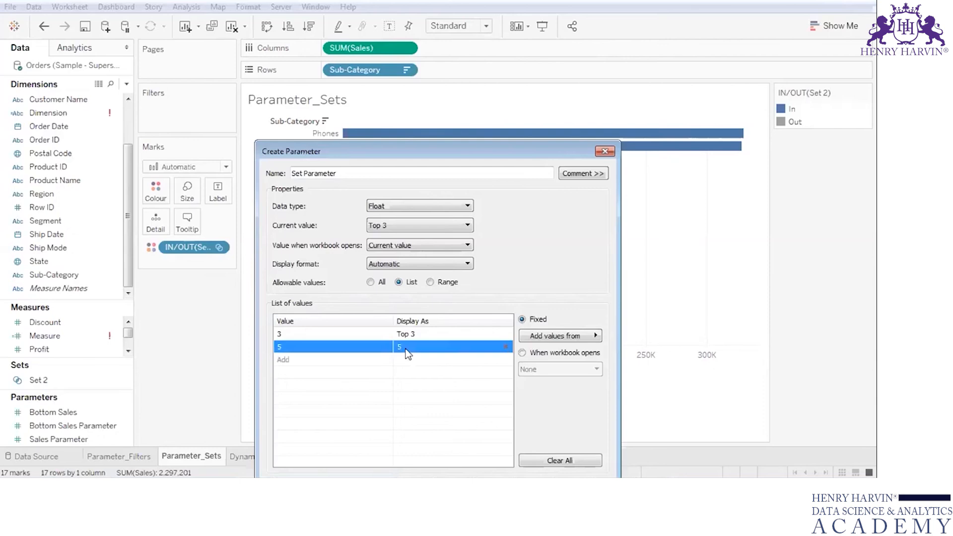
left_click(407, 349)
type("Top 5")
key("Return")
- Add the list value 10 displayed as Top 10 and finish creating the parameter
type("10")
left_click(407, 360)
type("Top 10")
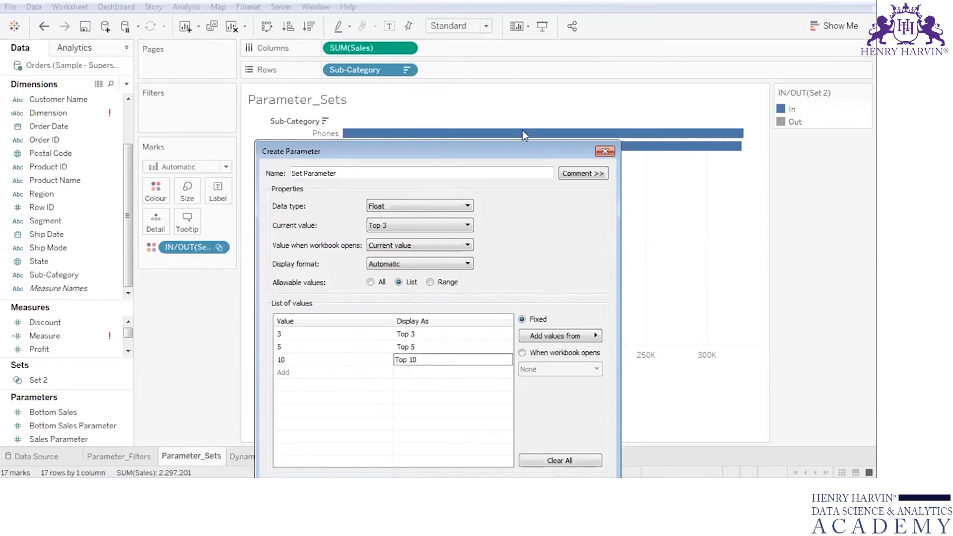
left_click_drag(525, 150, 555, 52)
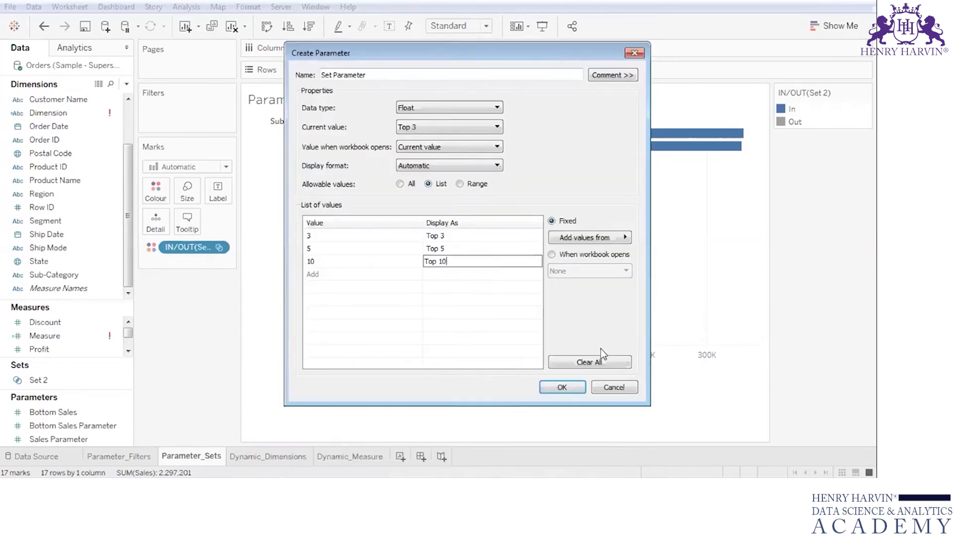
left_click(562, 387)
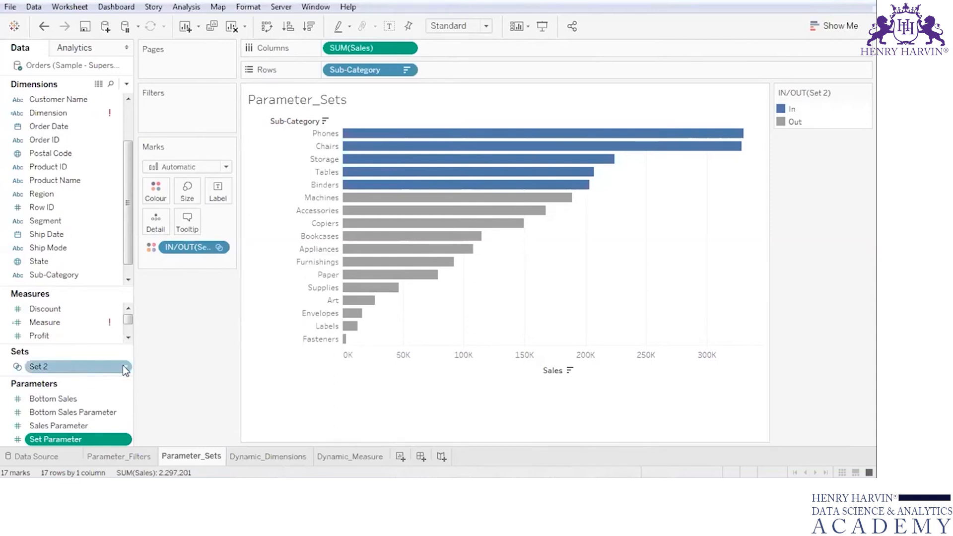
- Edit Set 2 so its top limit by sum of Sales is driven by Set Parameter
left_click(124, 366)
left_click(161, 204)
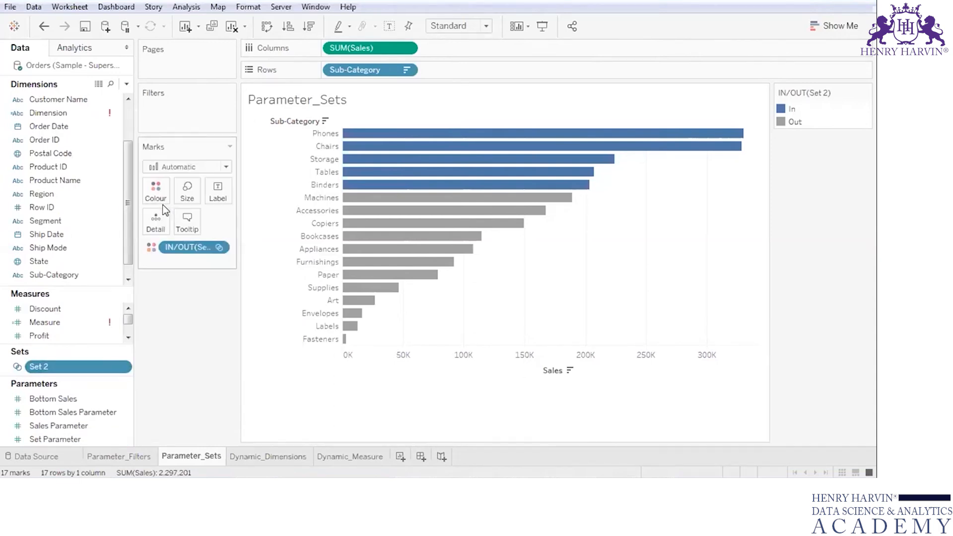
left_click(401, 141)
type("5")
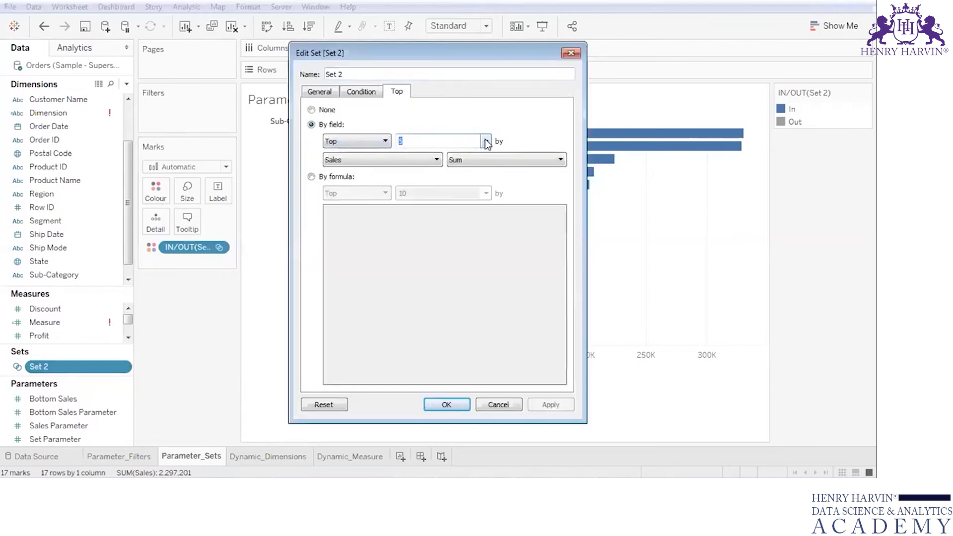
left_click(486, 140)
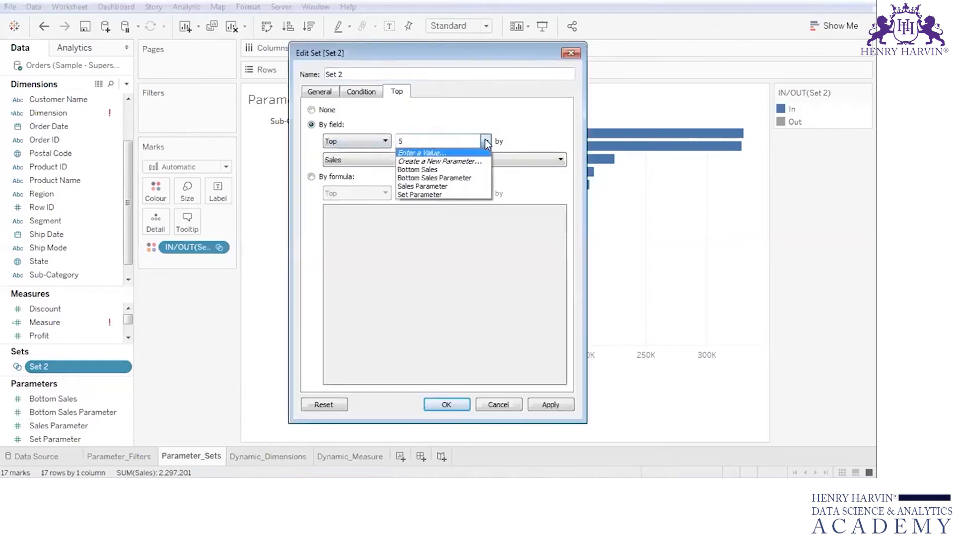
left_click(470, 195)
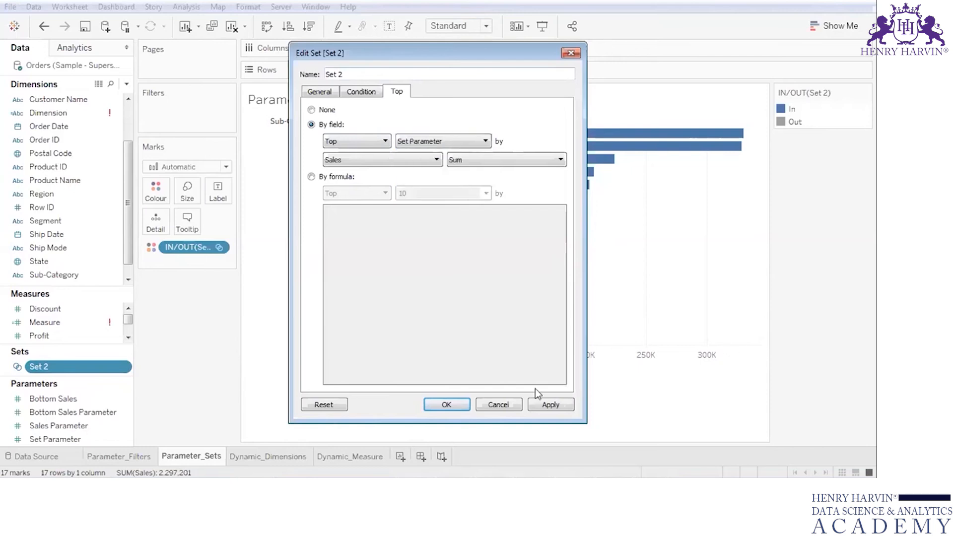
left_click(540, 404)
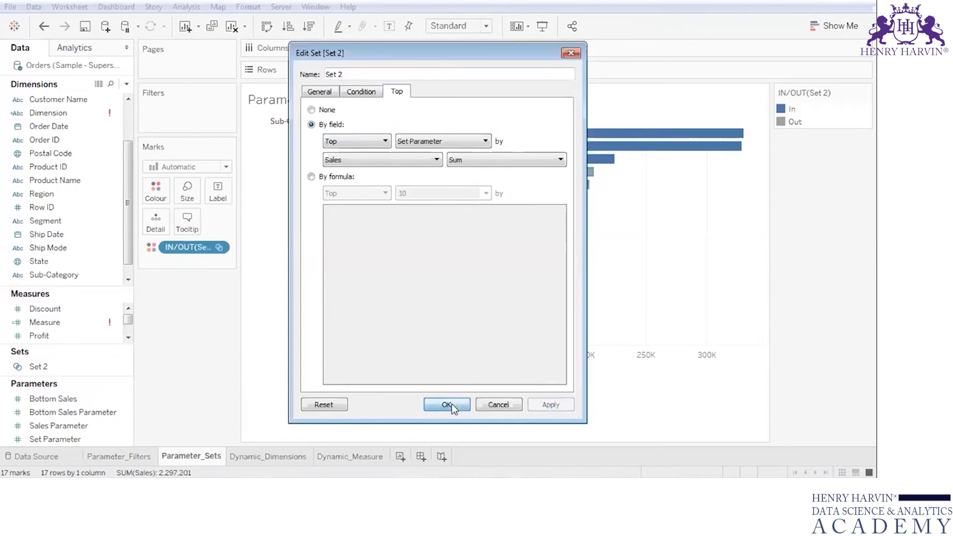
left_click(452, 404)
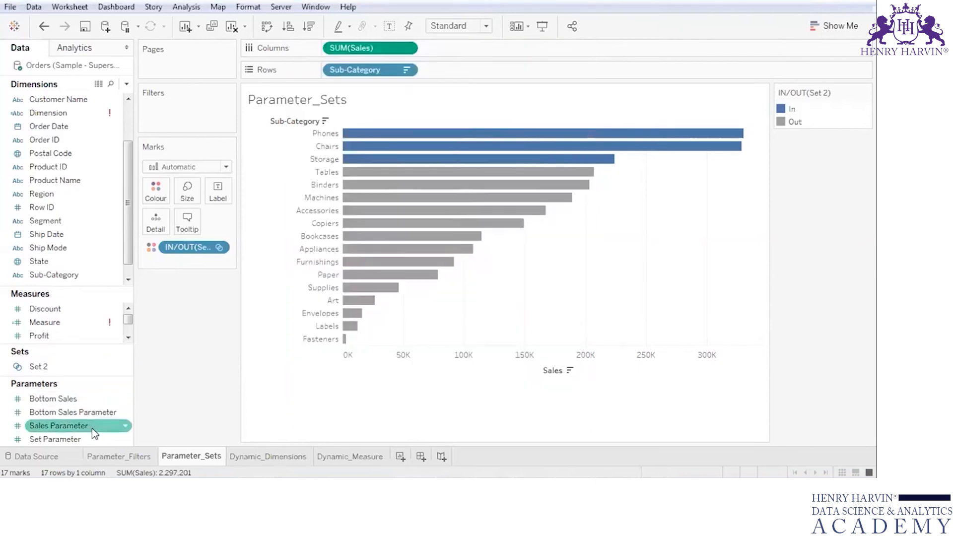
- Show the control for Set Parameter on the Parameter_Sets sheet and choose Top 3
right_click(123, 438)
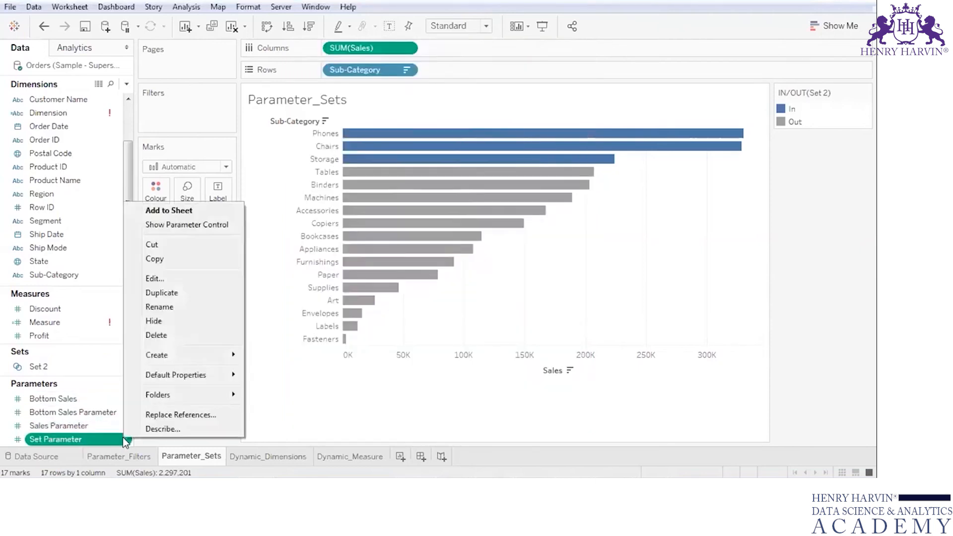
left_click(179, 225)
left_click(864, 160)
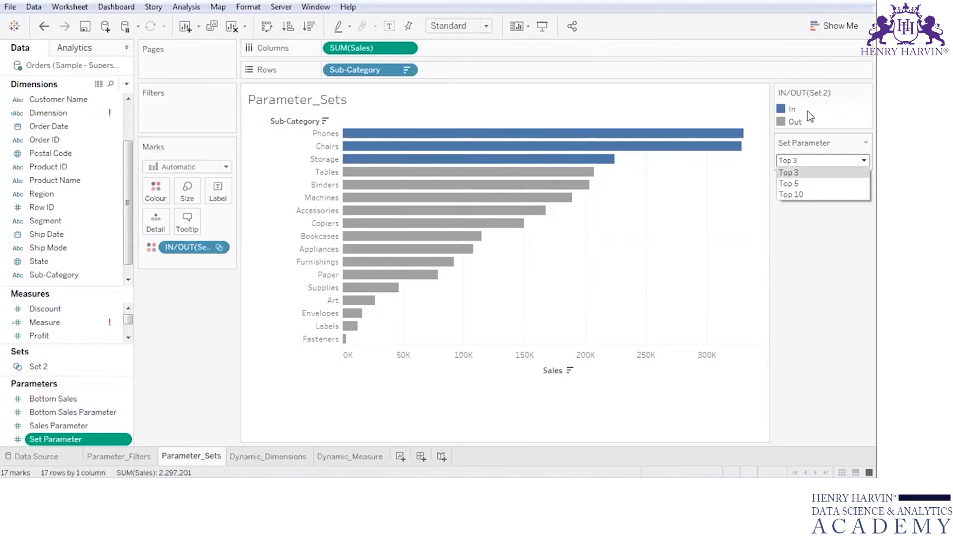
left_click(808, 173)
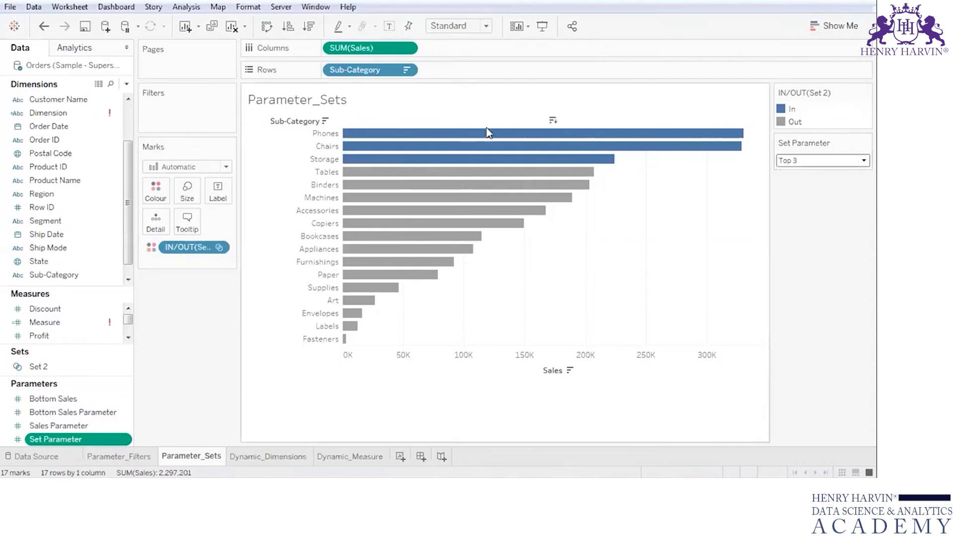
mouse_move(356, 150)
- Switch Set Parameter to Top 10, followed by Top 5, to test the set colouring of the bars
left_click(844, 160)
left_click(839, 196)
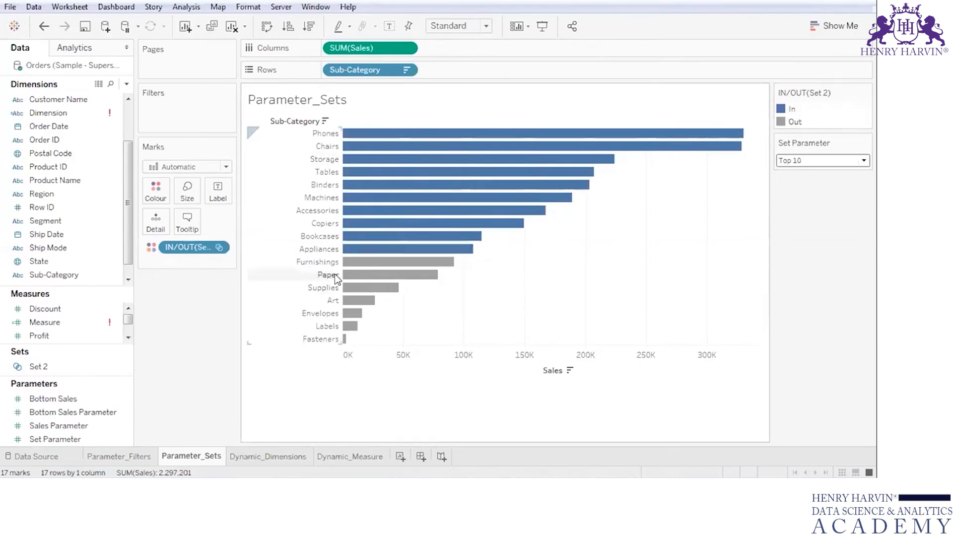
left_click(846, 160)
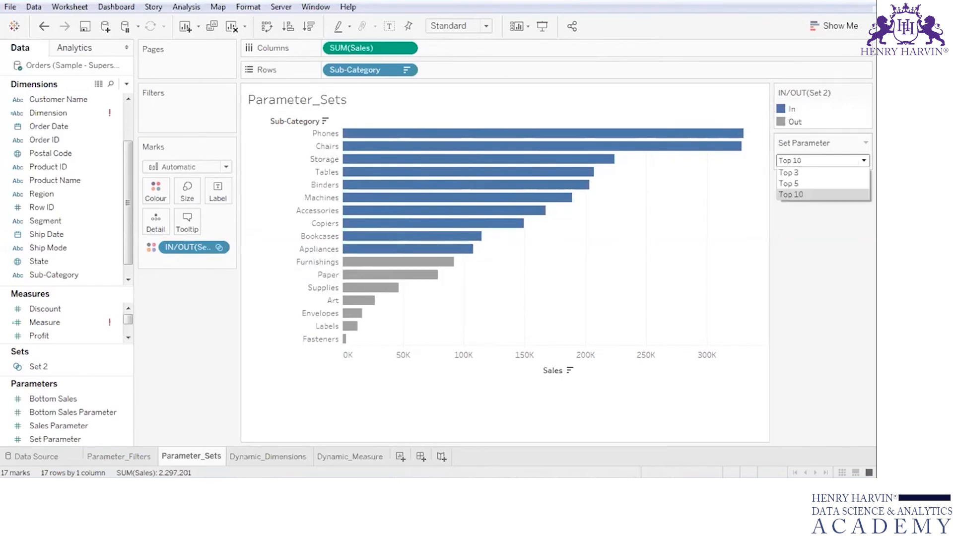
left_click(852, 183)
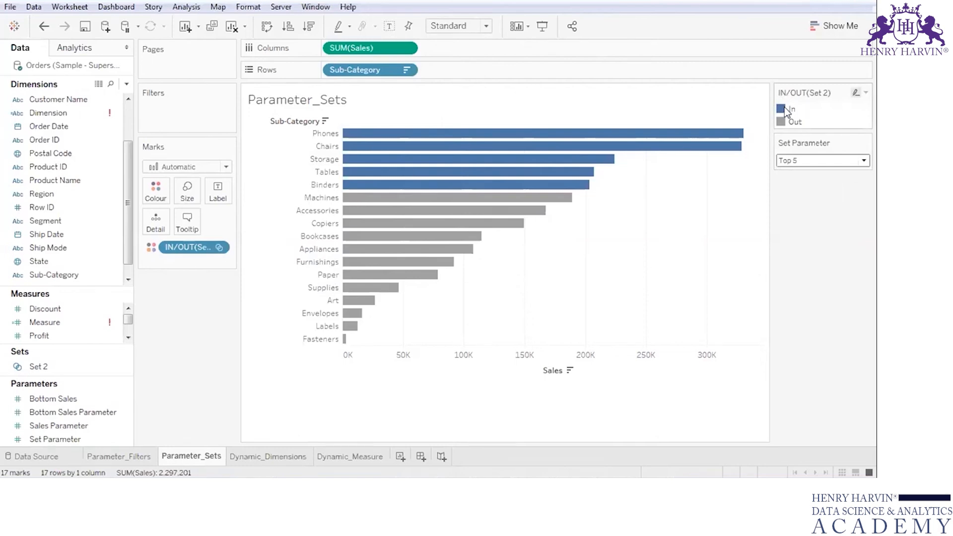
mouse_move(378, 261)
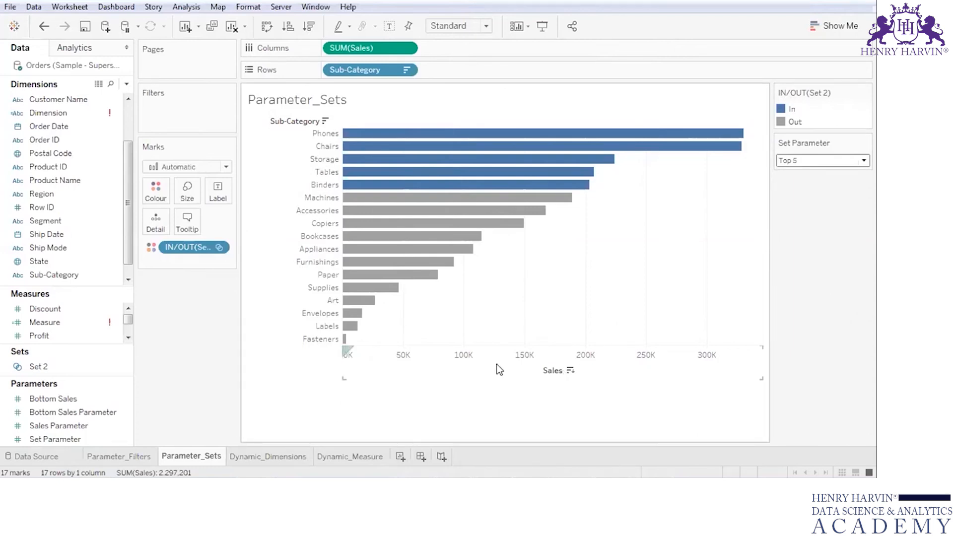
- Clear the existing contents of the Dynamic_Dimensions worksheet
left_click(279, 457)
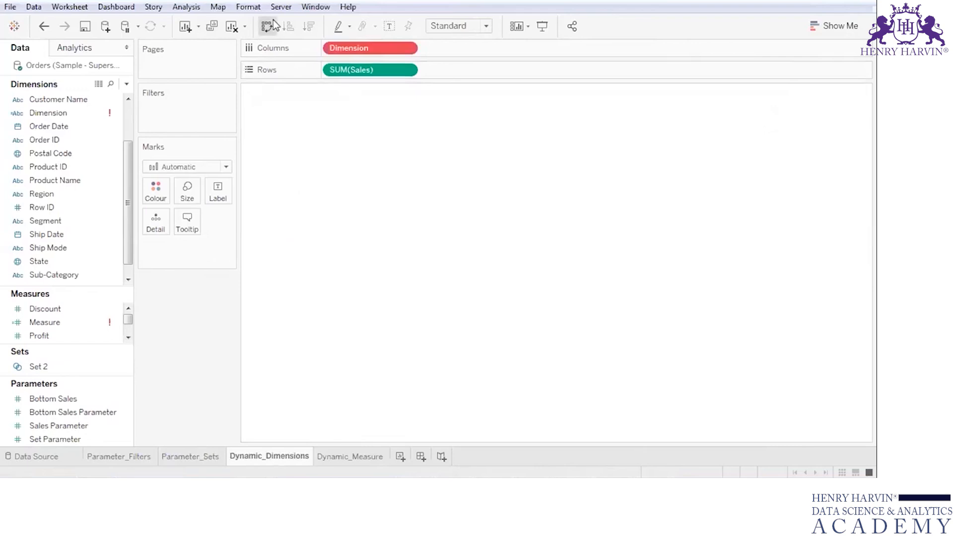
left_click(269, 26)
left_click(231, 27)
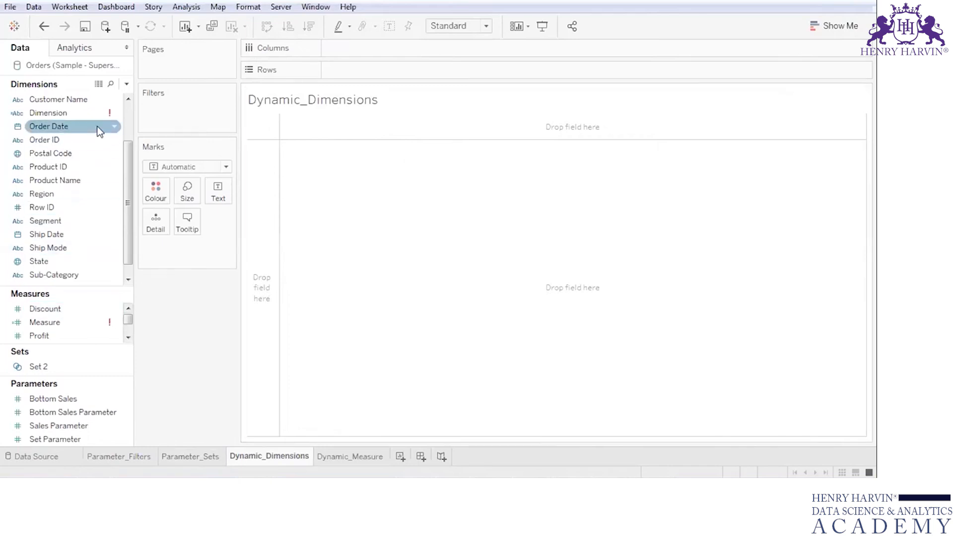
- Build a text table of Sales by Category on the Dynamic_Dimensions sheet
scroll(75, 102, "up", 2)
left_click_drag(75, 101, 385, 71)
left_click(128, 338)
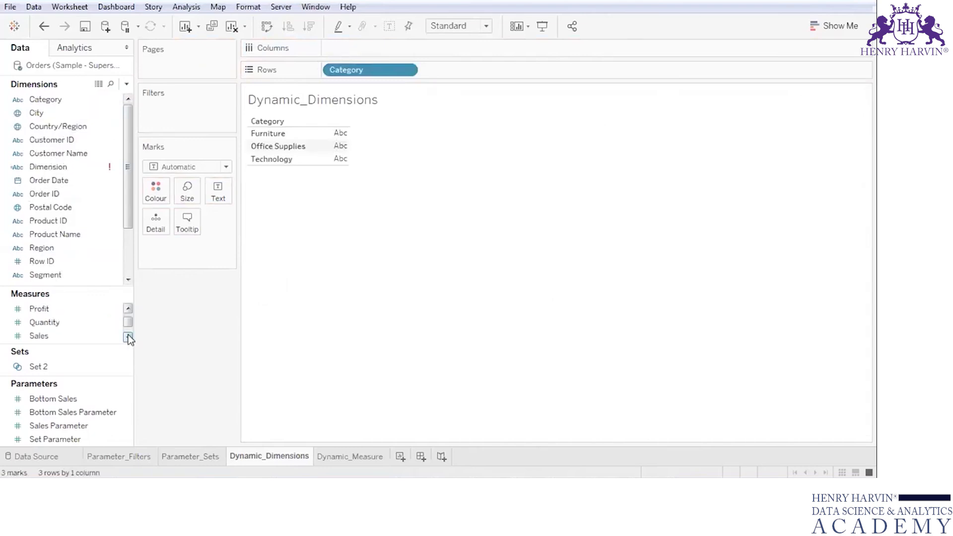
double_click(50, 336)
left_click(827, 26)
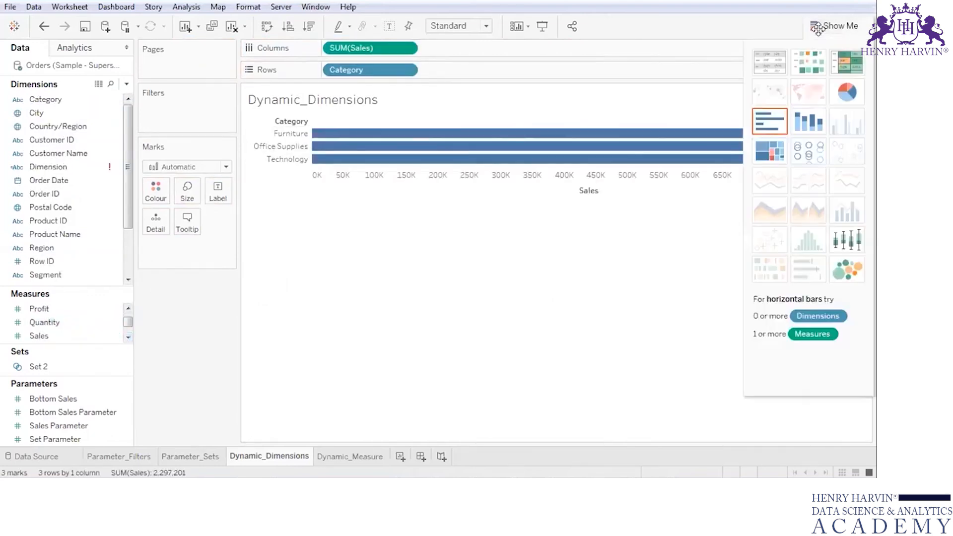
left_click(770, 61)
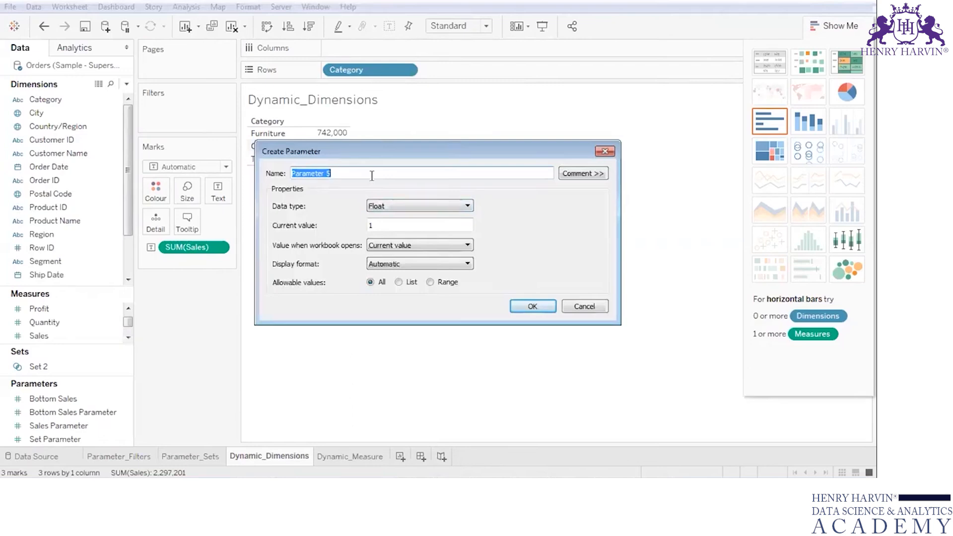
- Define a new parameter named Choose Dimension with the String data type and allowable values from a list
type("Choose Dimension")
left_click(387, 204)
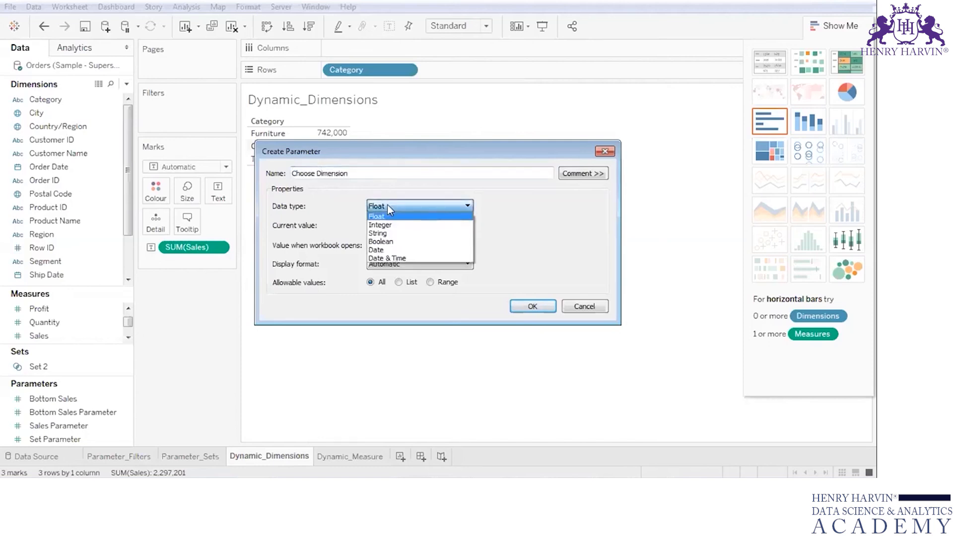
left_click(390, 228)
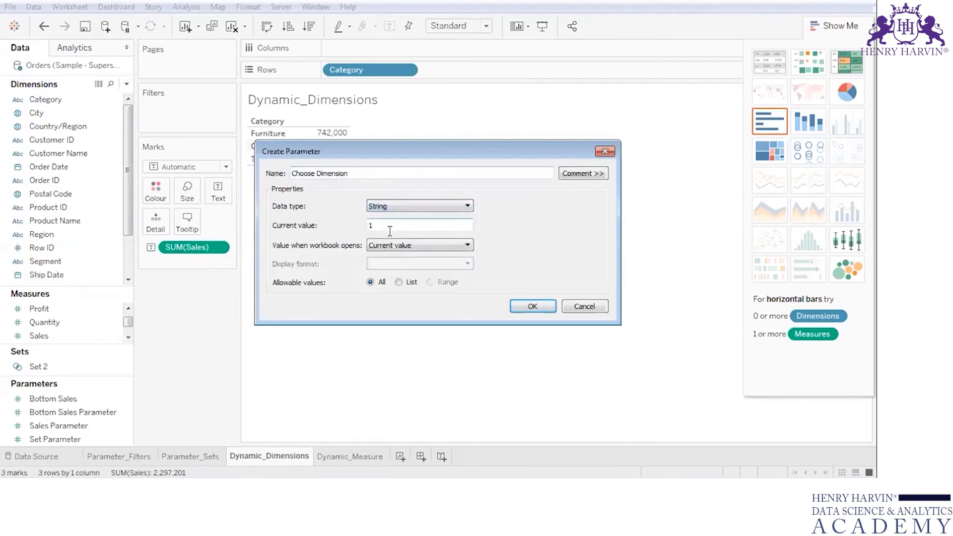
left_click(399, 282)
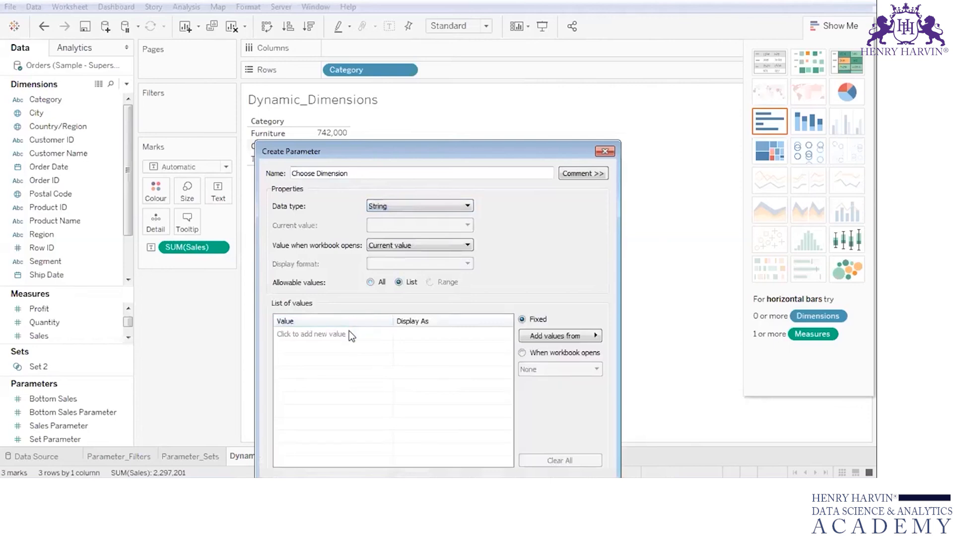
- Add Category and Region to the parameter's list of values, each displayed under its own name
left_click(350, 332)
type("Category")
left_click(404, 336)
left_click(405, 336)
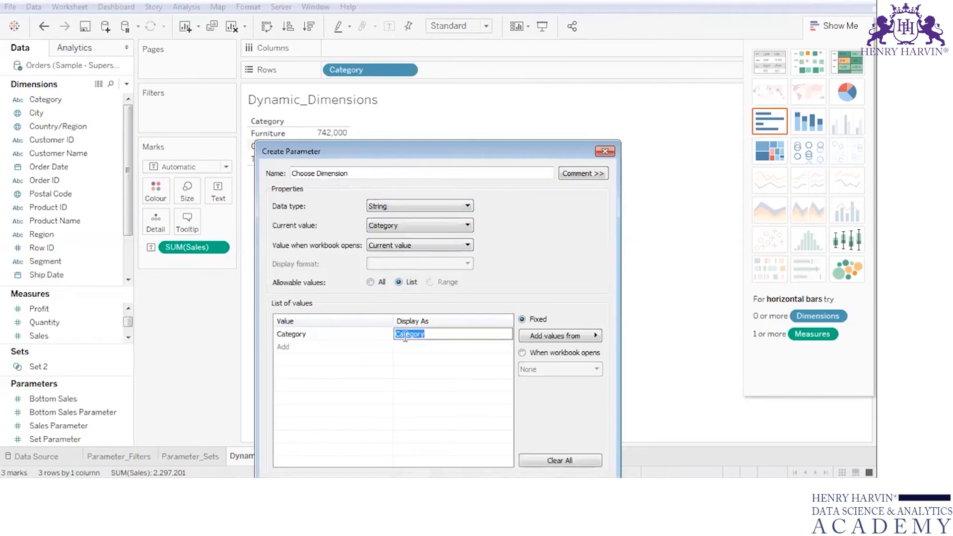
left_click(378, 344)
type("Region")
key("Return")
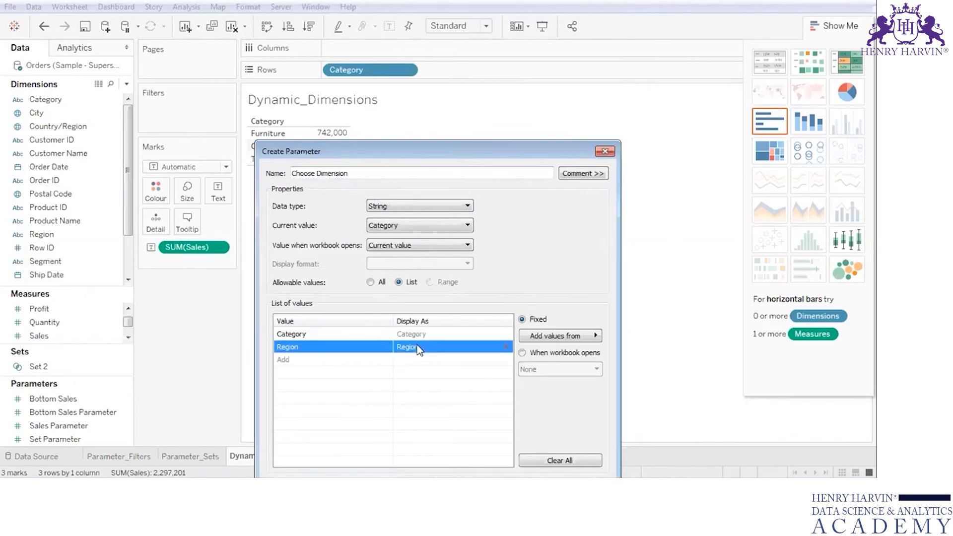
- Add Segment to the list of values and finish creating the Choose Dimension parameter
left_click(376, 358)
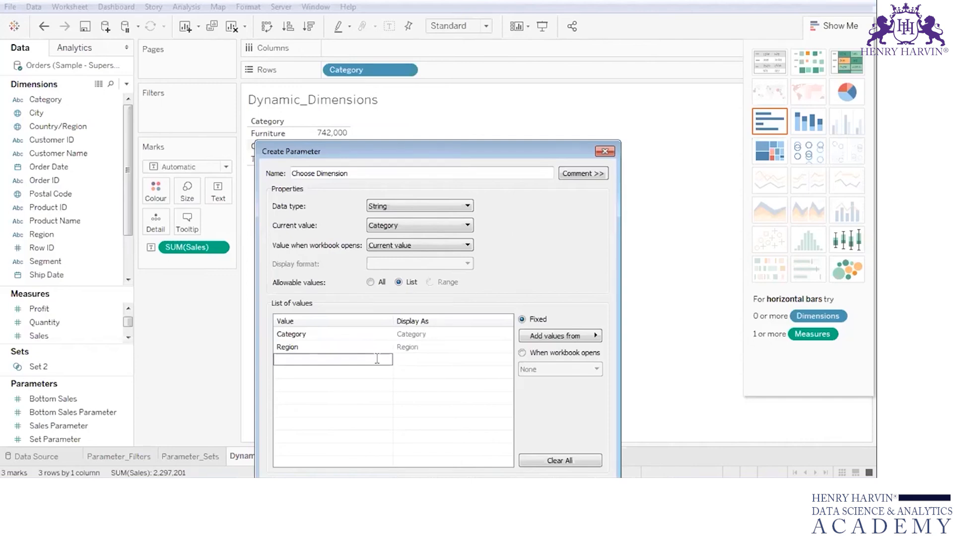
type("Segment")
left_click(410, 366)
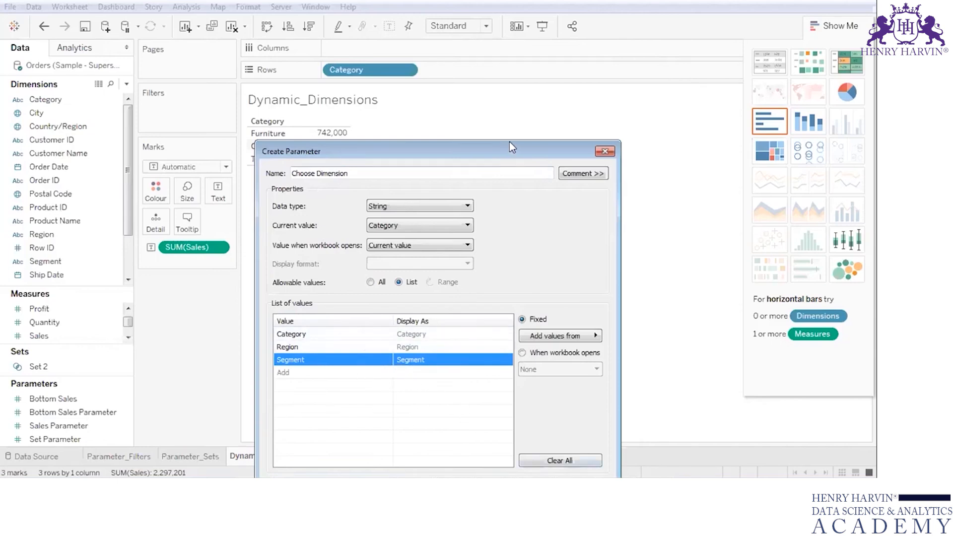
left_click_drag(510, 148, 519, 37)
left_click(544, 375)
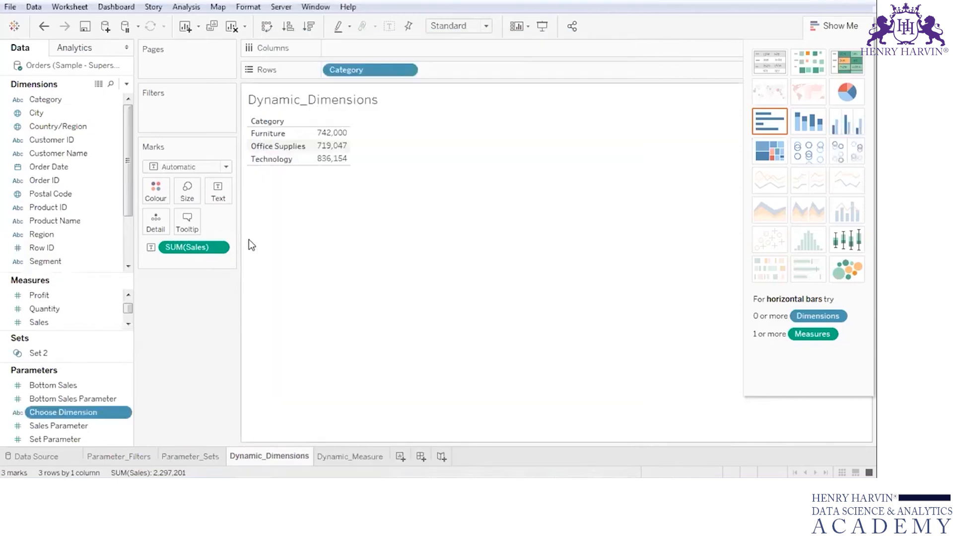
- Start a new calculated field named Dimension and place the cursor in its formula area
left_click(128, 85)
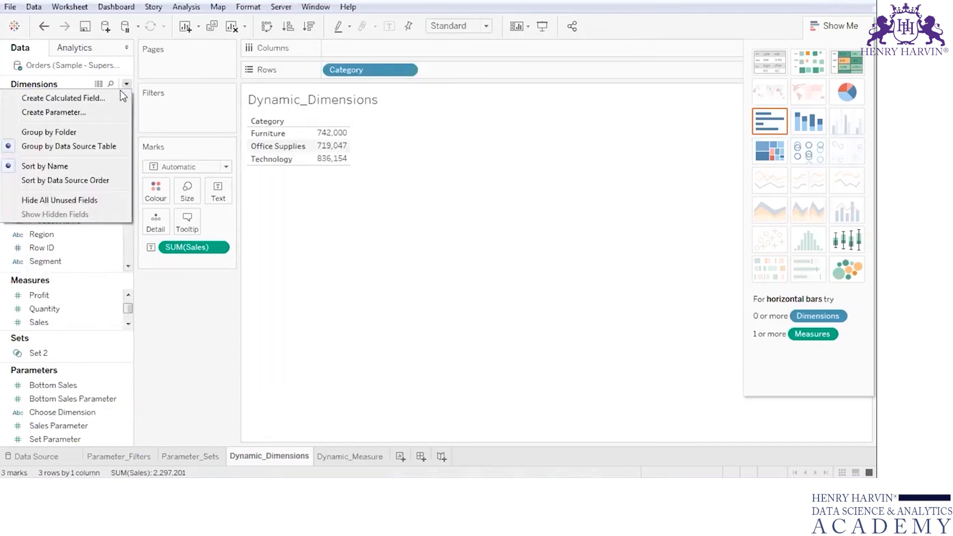
left_click(115, 97)
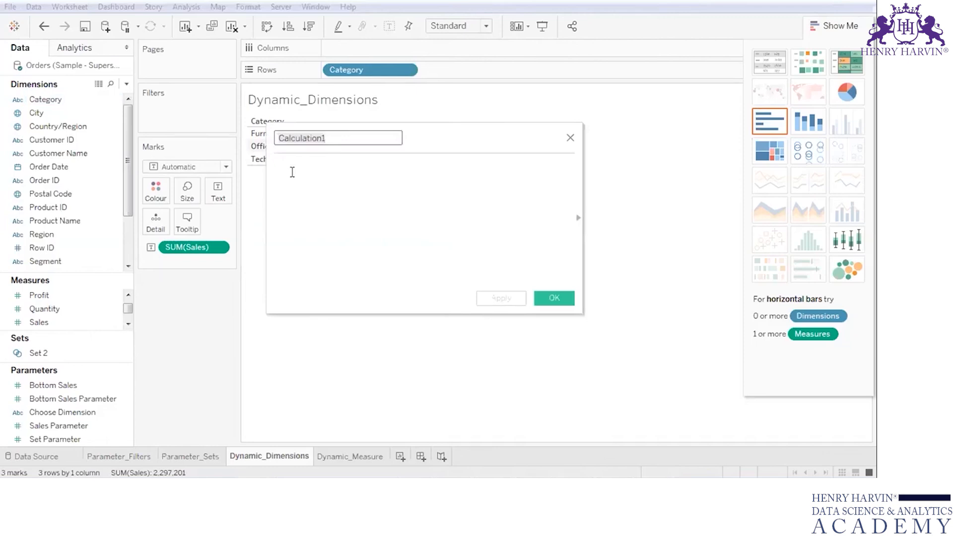
type("Dim")
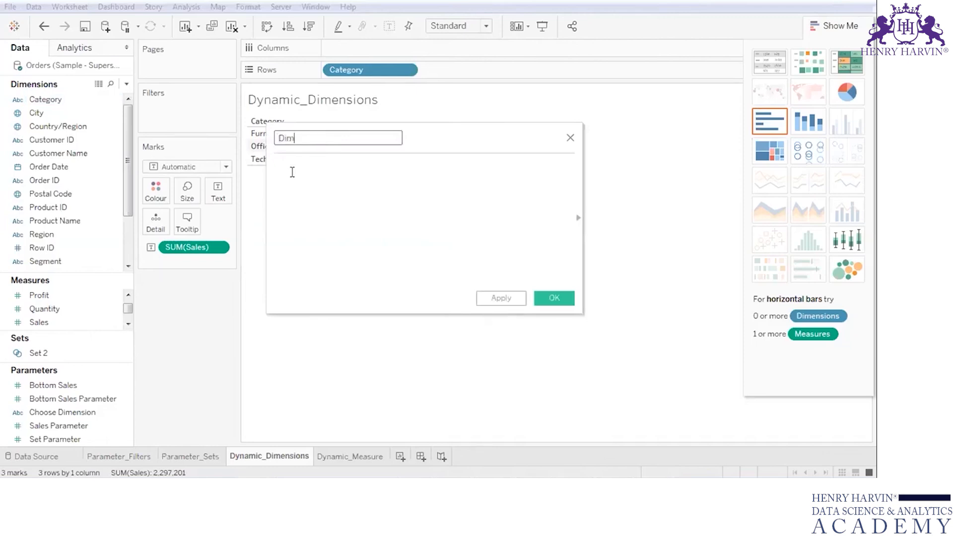
type("ension")
left_click(292, 173)
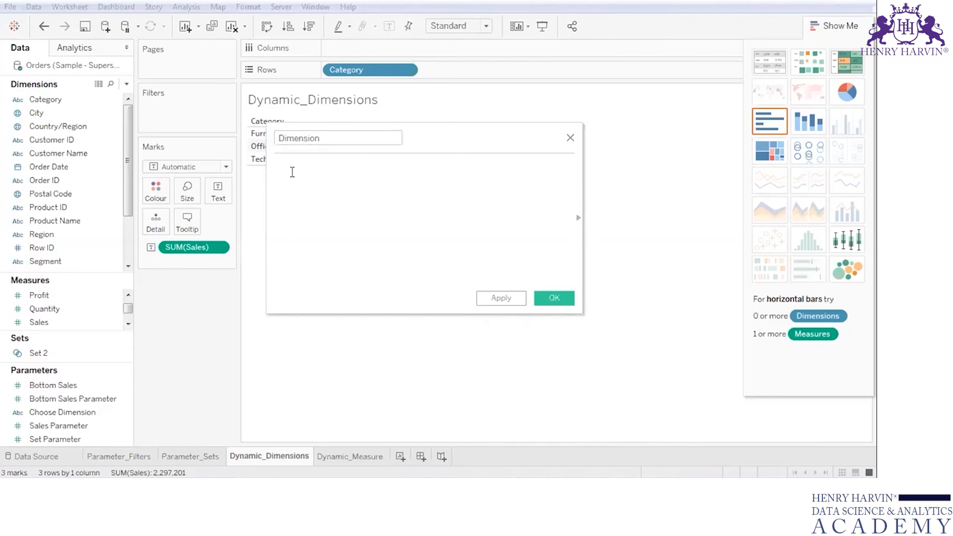
- Begin the Dimension formula with CASE [Choose Dimension] on its first line
type("c")
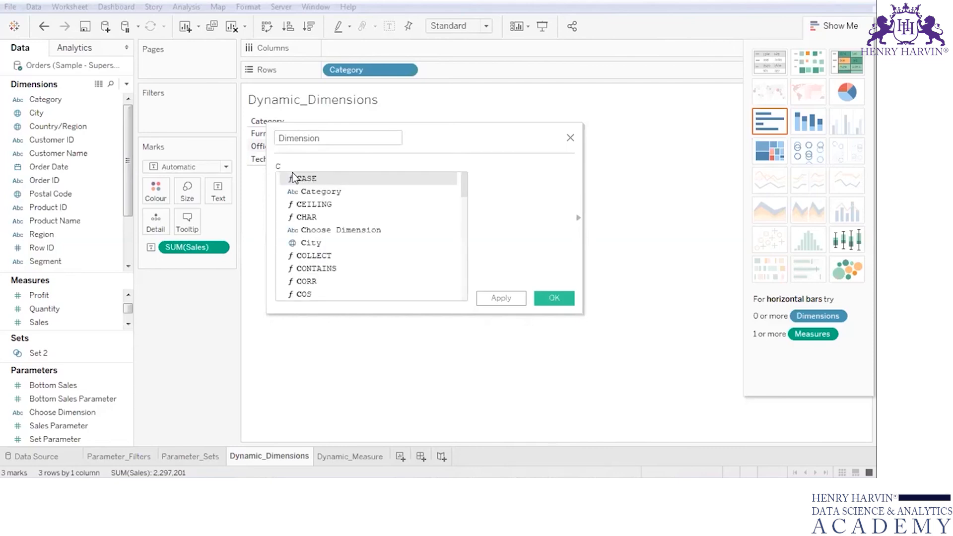
double_click(295, 178)
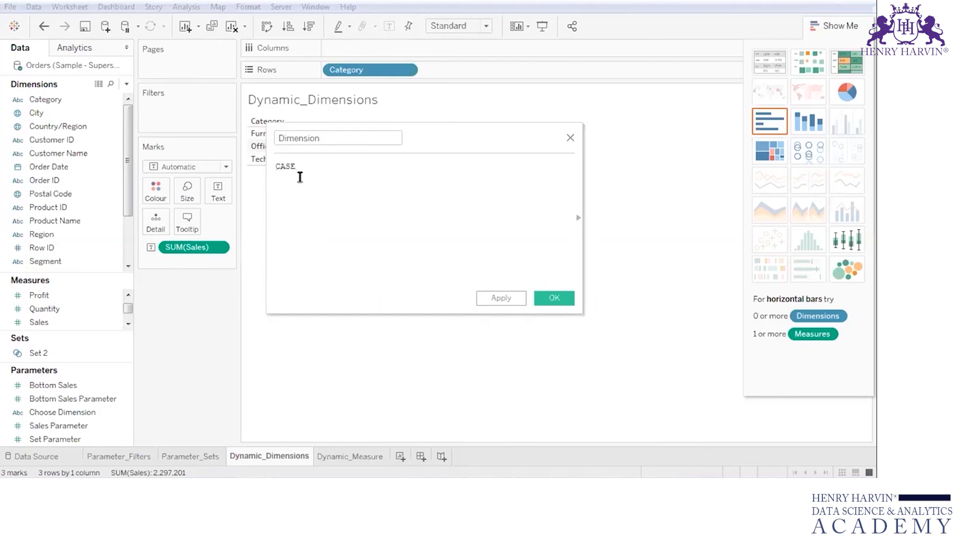
type("[ch")
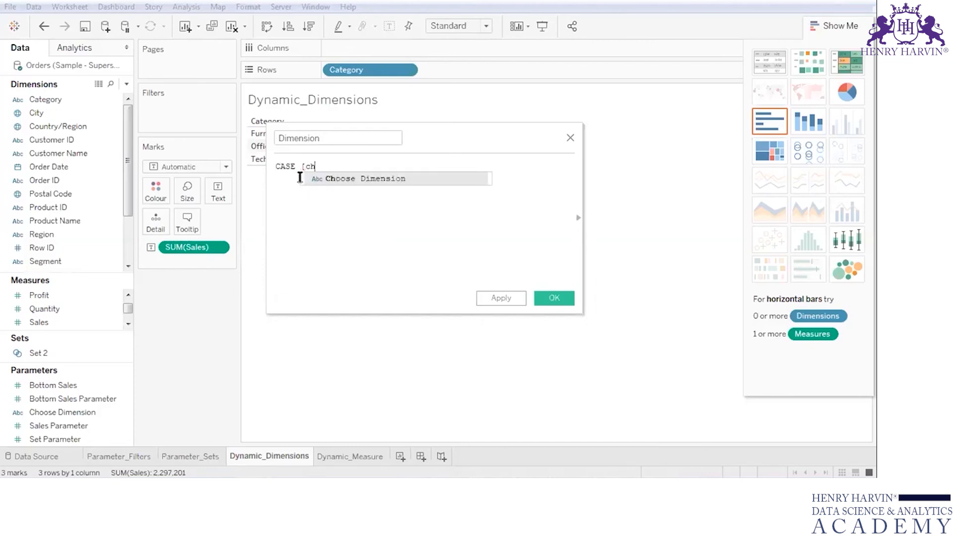
key("Return")
key("Return")
- Add the clause WHEN "Category" THEN [Category] to the formula
type("Whe")
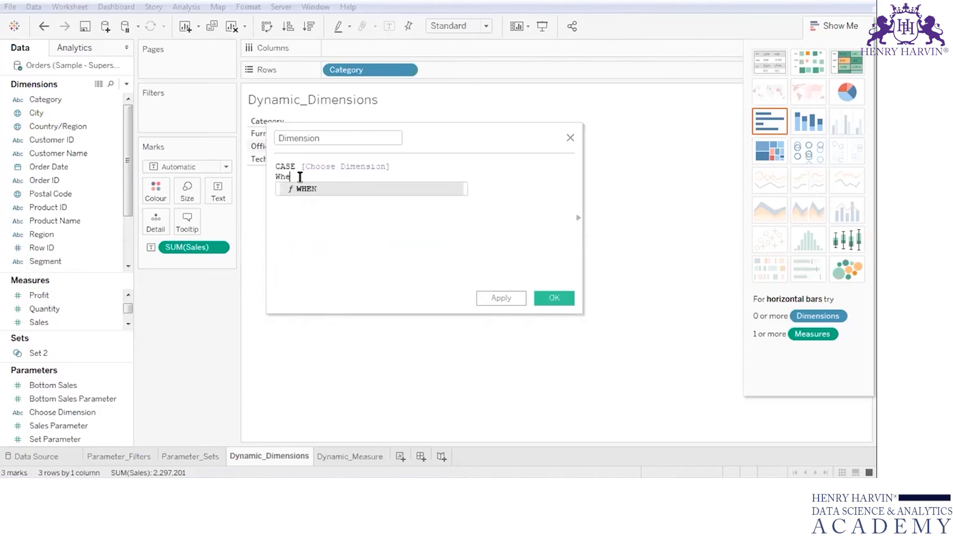
key("Return")
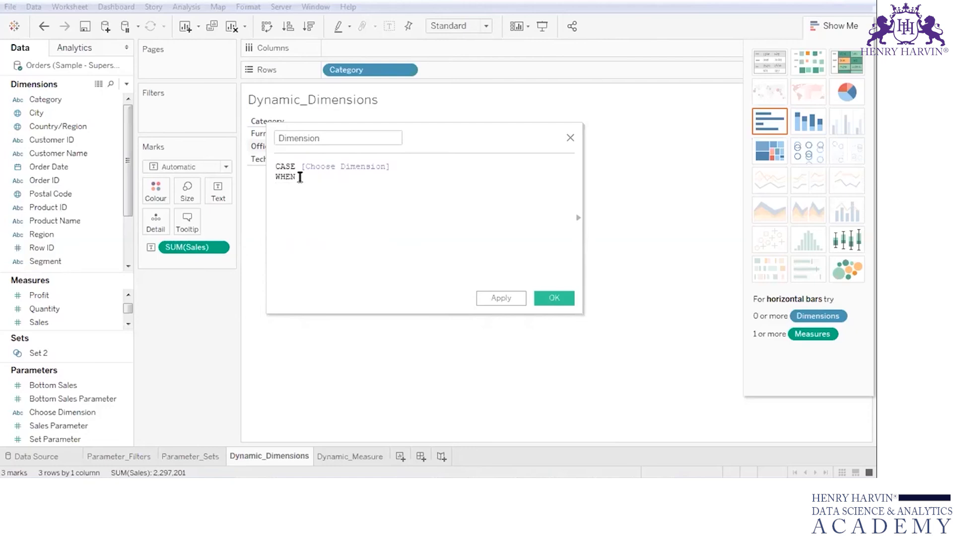
type("'")
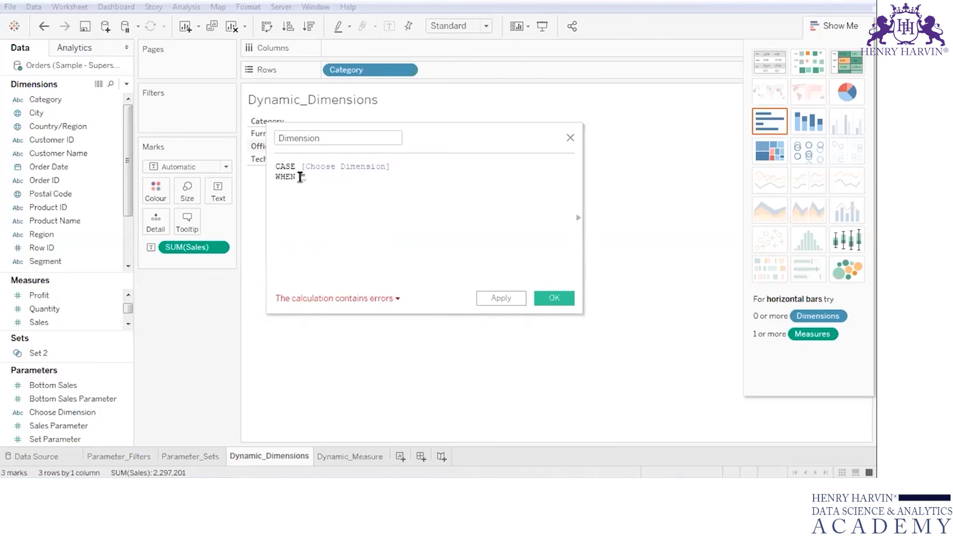
type("Category\" THEN [")
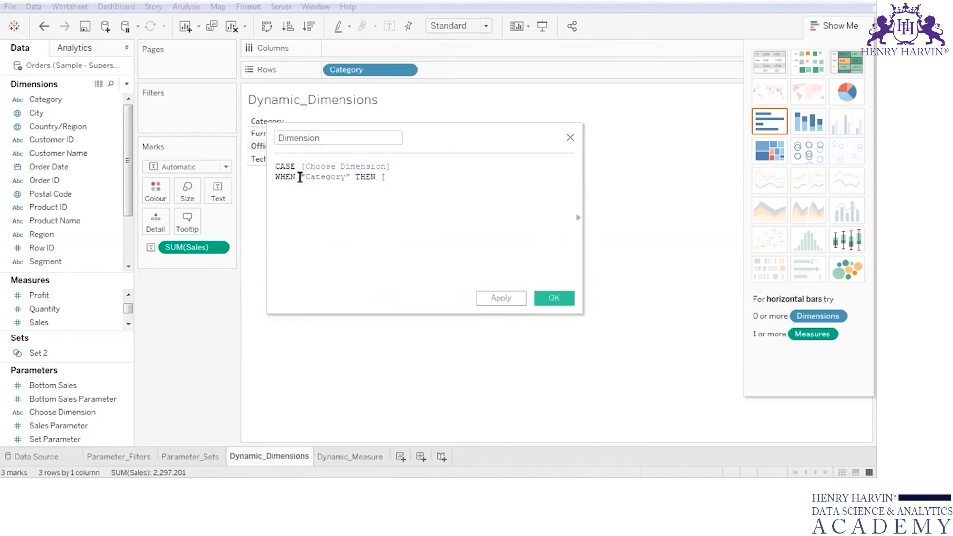
type("ca")
key("Return")
- Add the clause WHEN "Region" THEN [Region] to the formula
key("Return")
type("Wh")
key("Return")
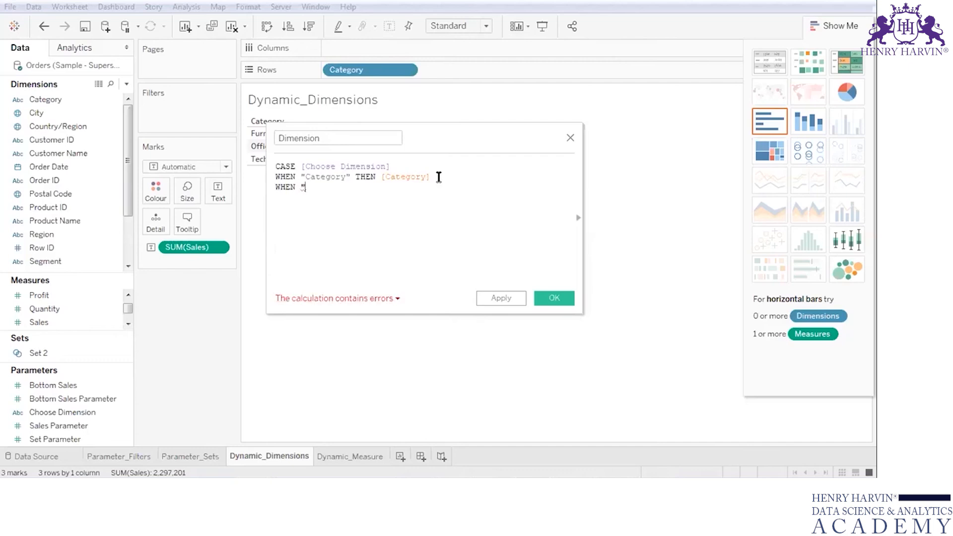
type("Region\" then")
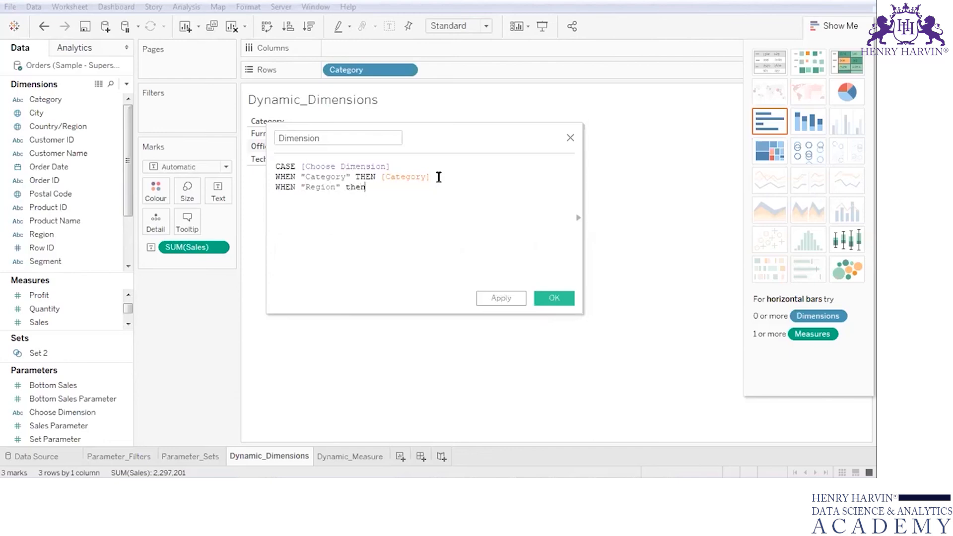
key("BackSpace")
key("Return")
type("[reg")
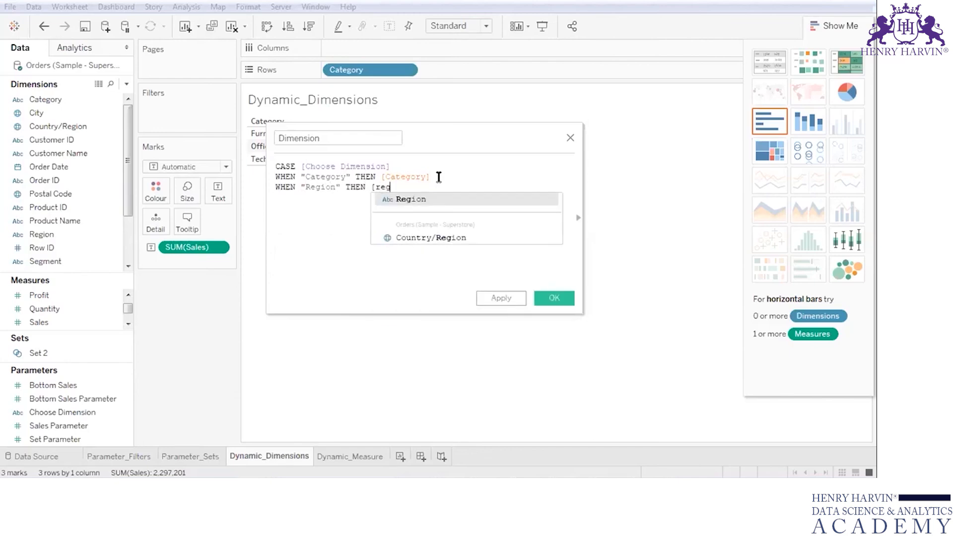
key("Return")
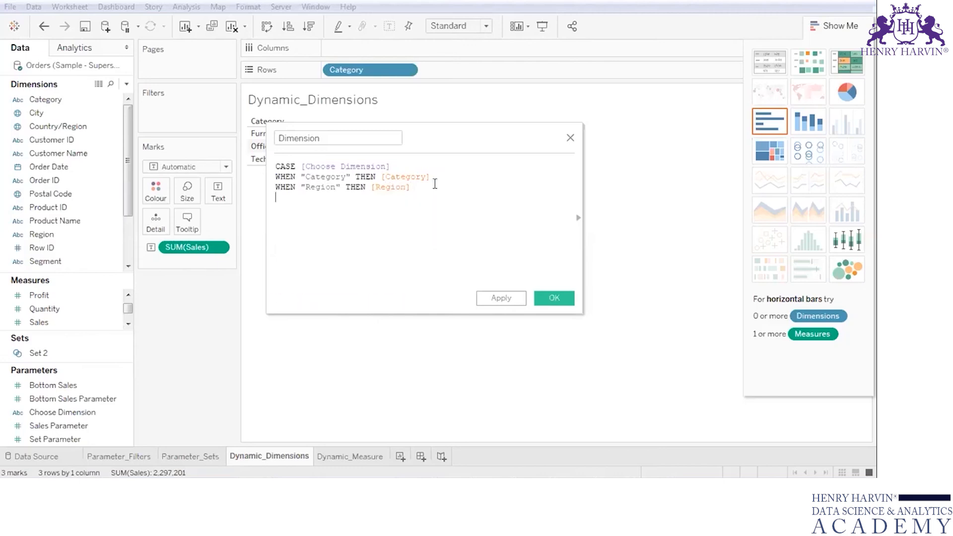
- Add the clause WHEN "Segment" THEN [Segment] on a new line of the Dimension formula
key("Return")
left_click_drag(432, 190, 267, 188)
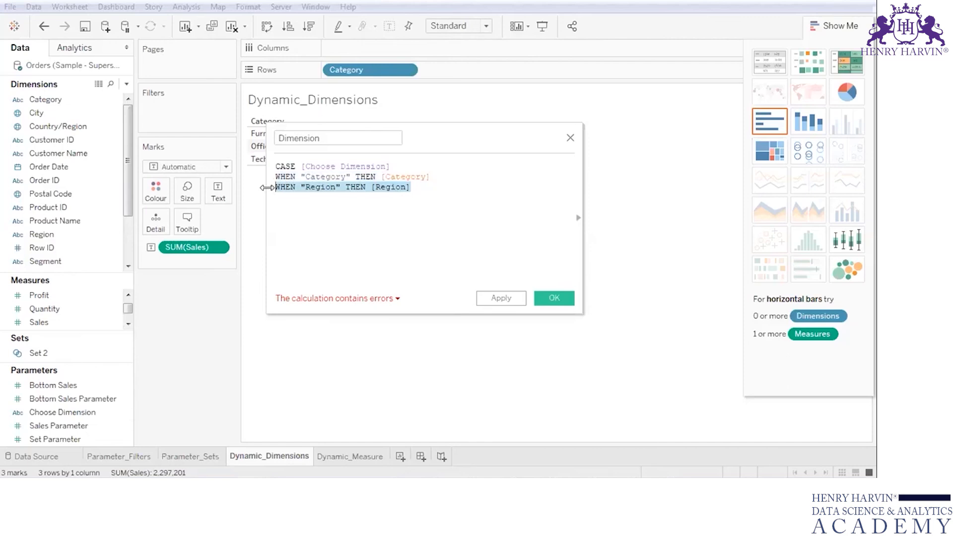
left_click(466, 185)
key("Return")
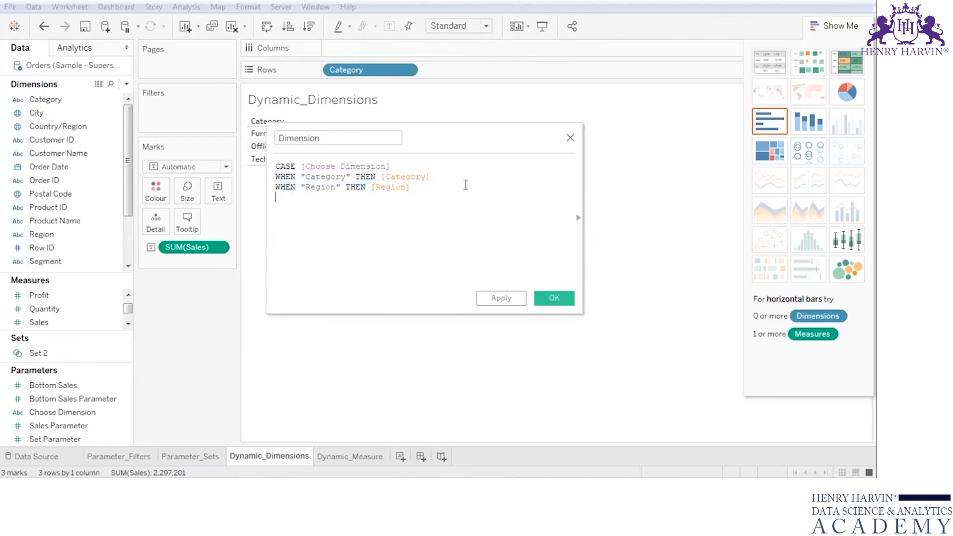
type("WHEN \"Segment\" THEN [Segment]")
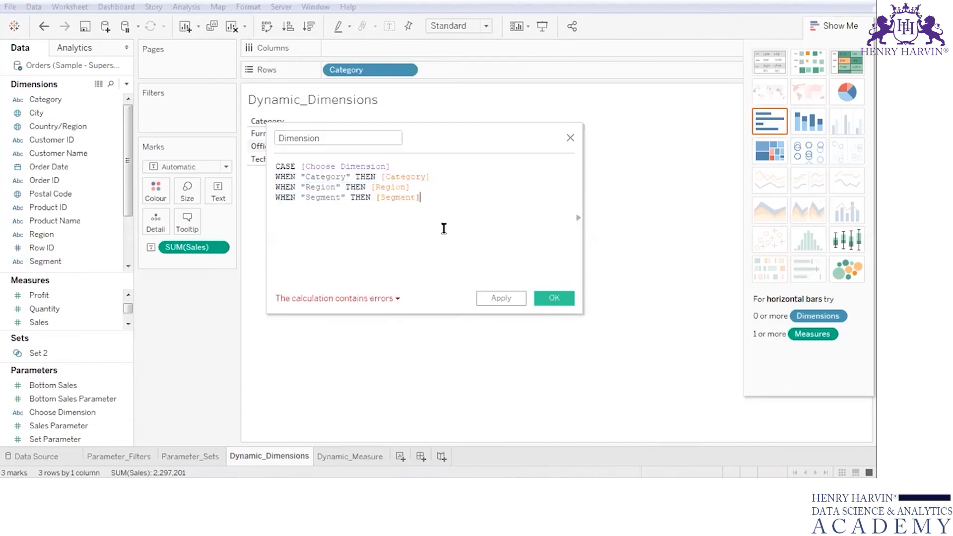
- Check the formula's error details and close the CASE statement with END on its own line
left_click(371, 302)
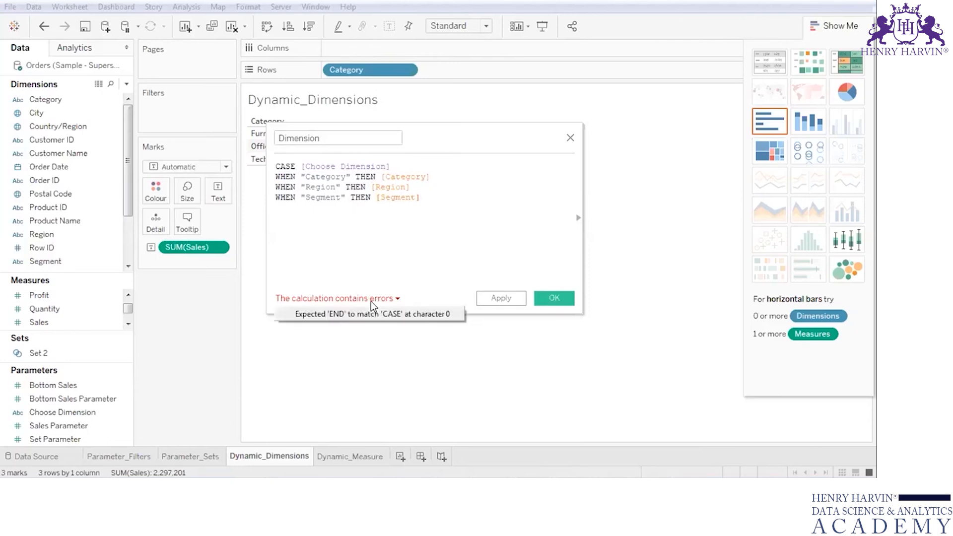
left_click(425, 197)
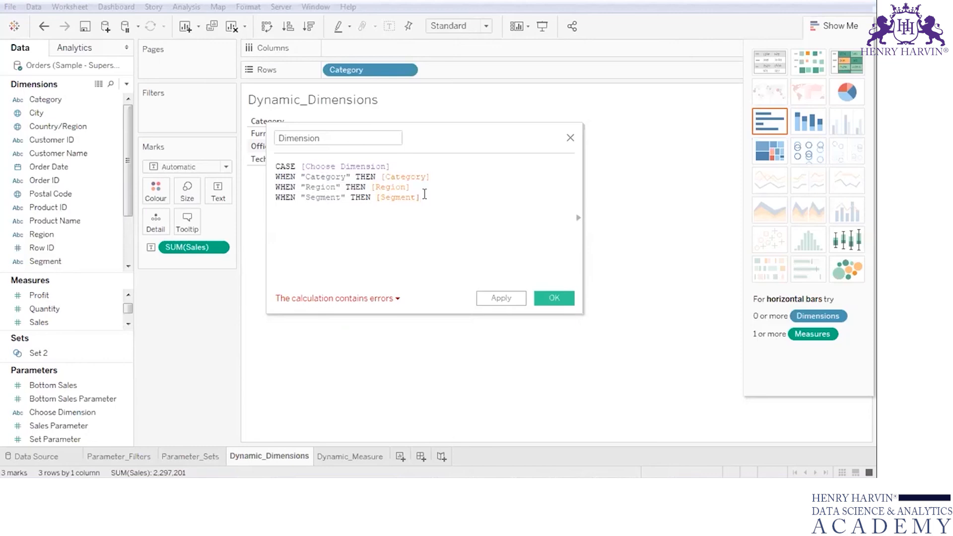
key("Return")
type("END")
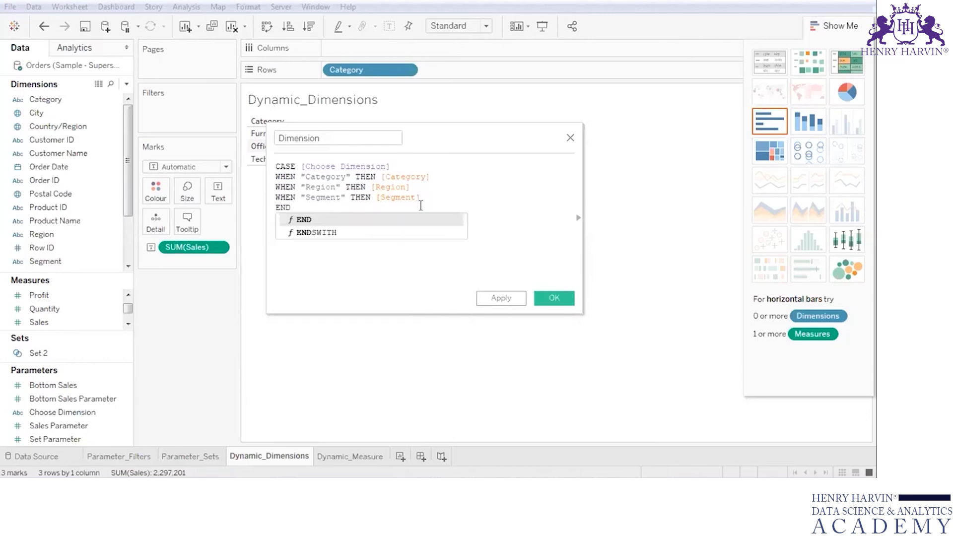
left_click(413, 219)
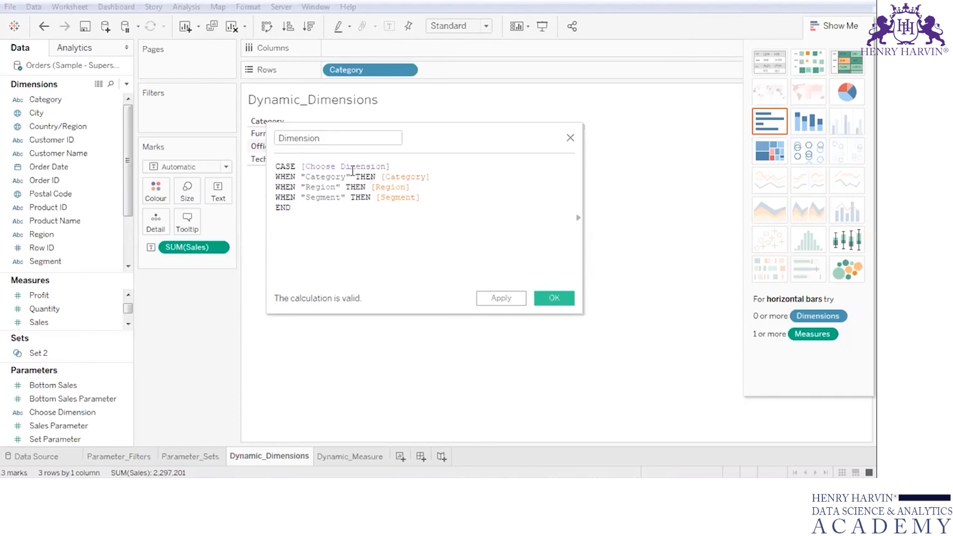
- Review how the Category, Region and Segment parameter values map to their fields in the Dimension formula
double_click(328, 178)
double_click(402, 177)
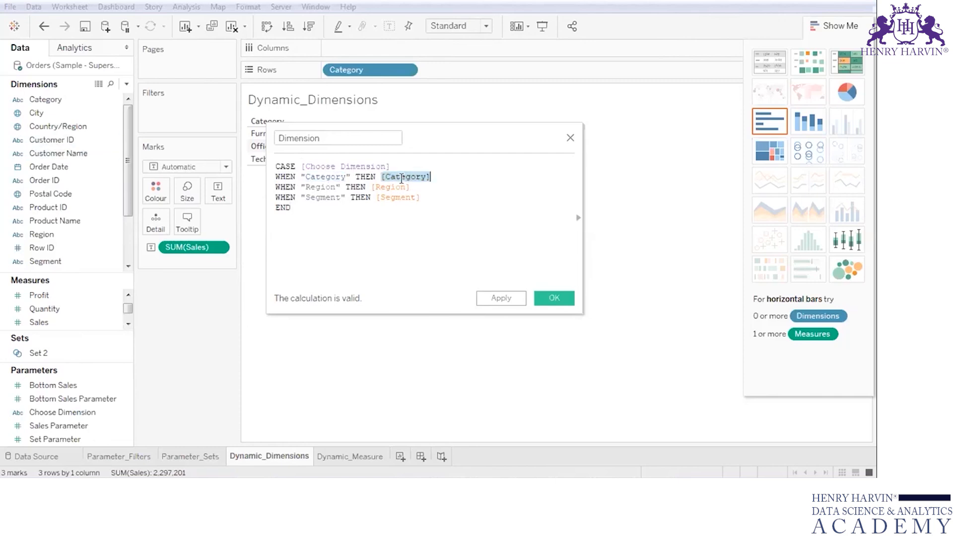
double_click(325, 188)
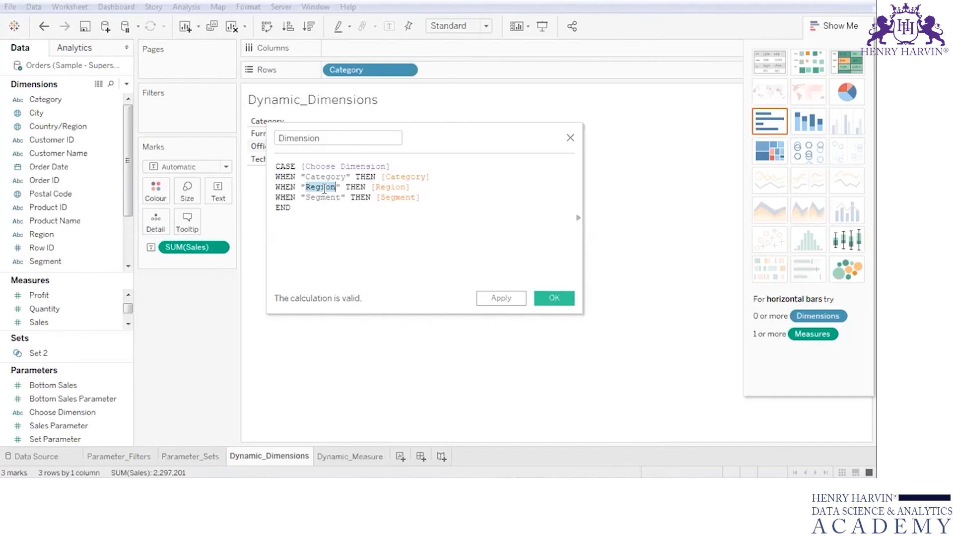
double_click(388, 187)
left_click(356, 222)
double_click(319, 197)
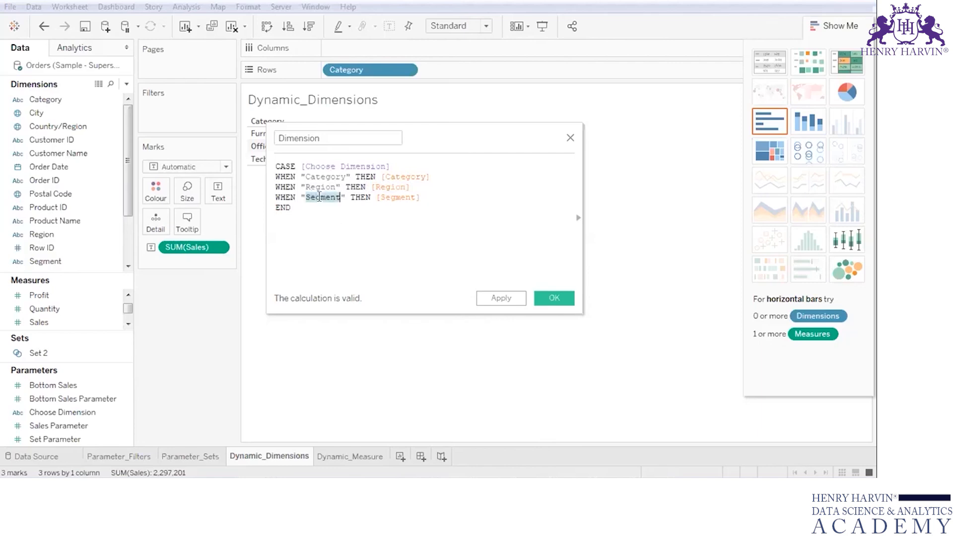
double_click(399, 198)
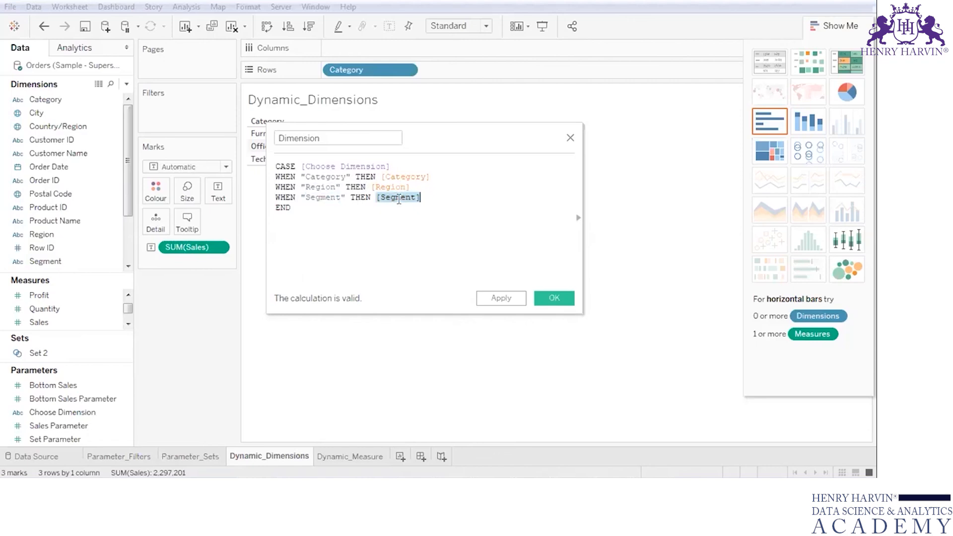
left_click(474, 213)
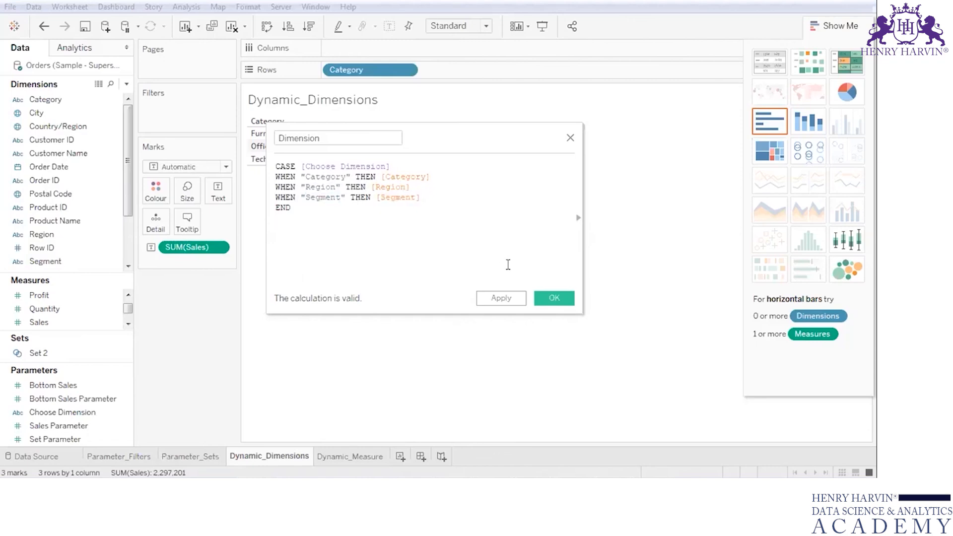
- Save the Dimension calculated field and show the parameter control for Choose Dimension on the sheet
left_click(507, 302)
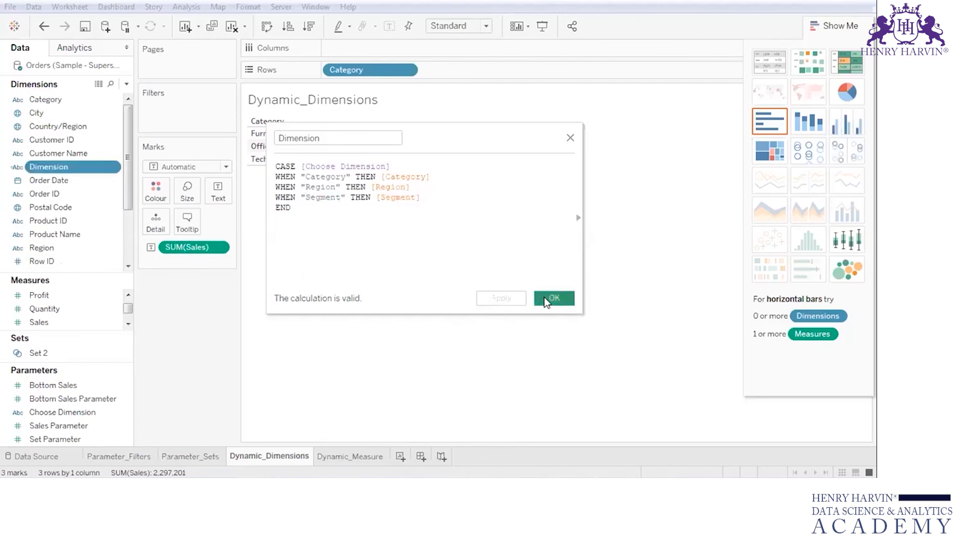
left_click(547, 299)
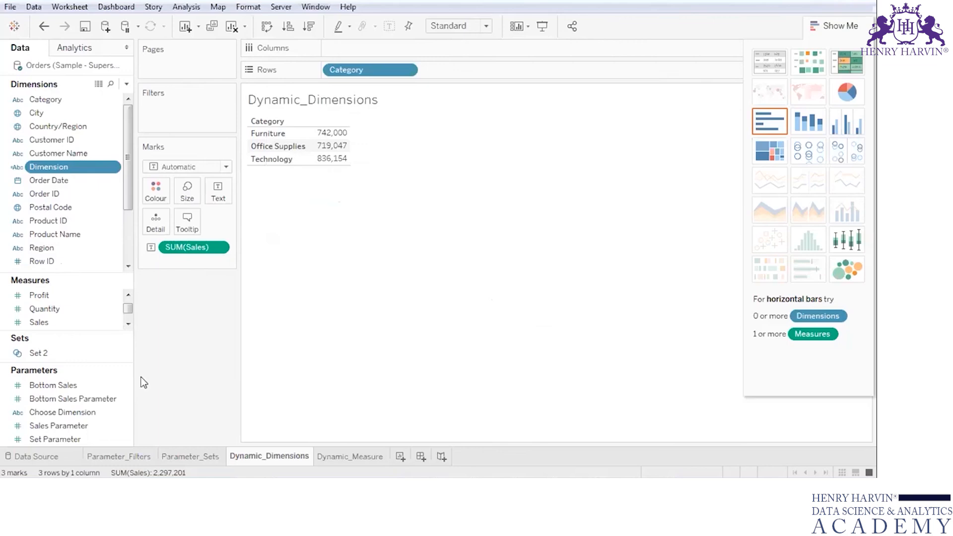
right_click(107, 413)
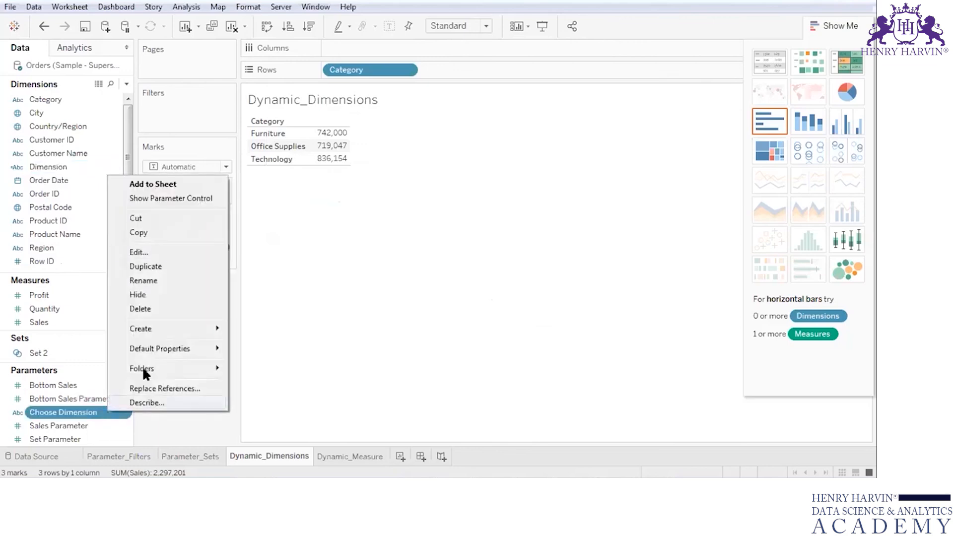
left_click(201, 200)
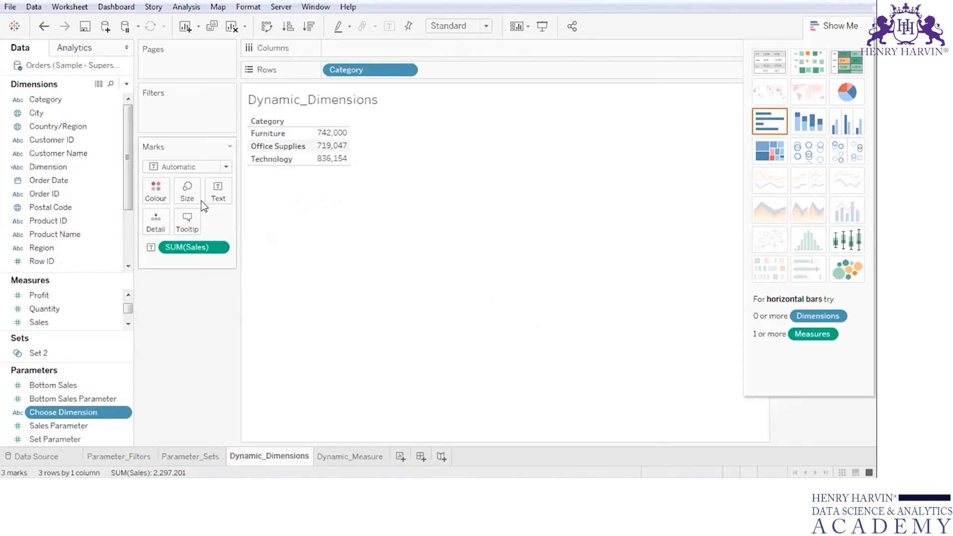
left_click(851, 27)
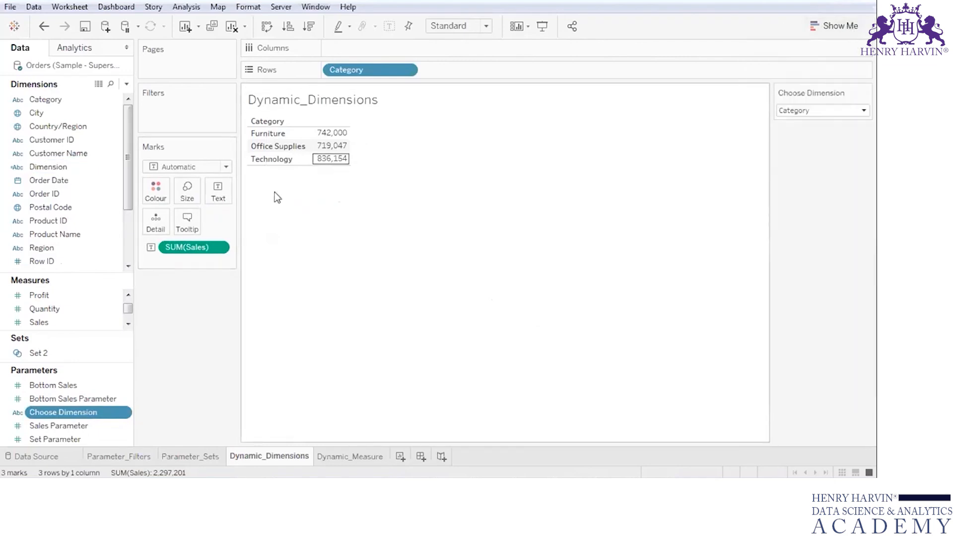
left_click(224, 168)
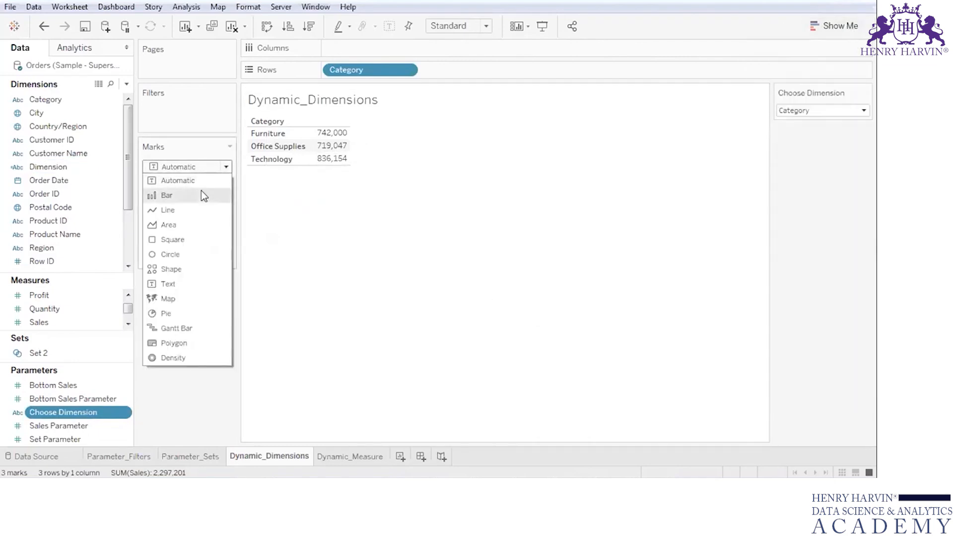
left_click(201, 194)
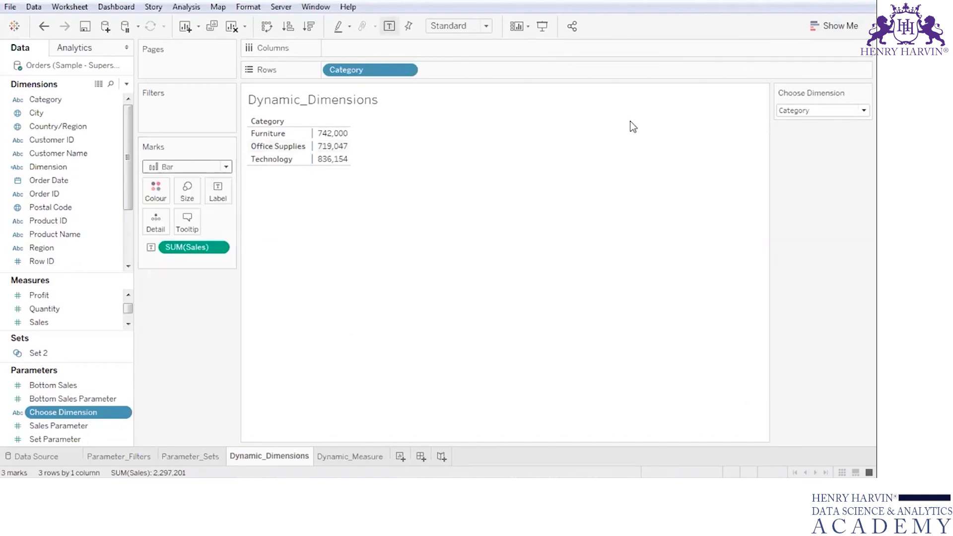
key("ctrl+z")
- Convert the sales-by-category table into a bar chart coloured by Choose Dimension
left_click(814, 26)
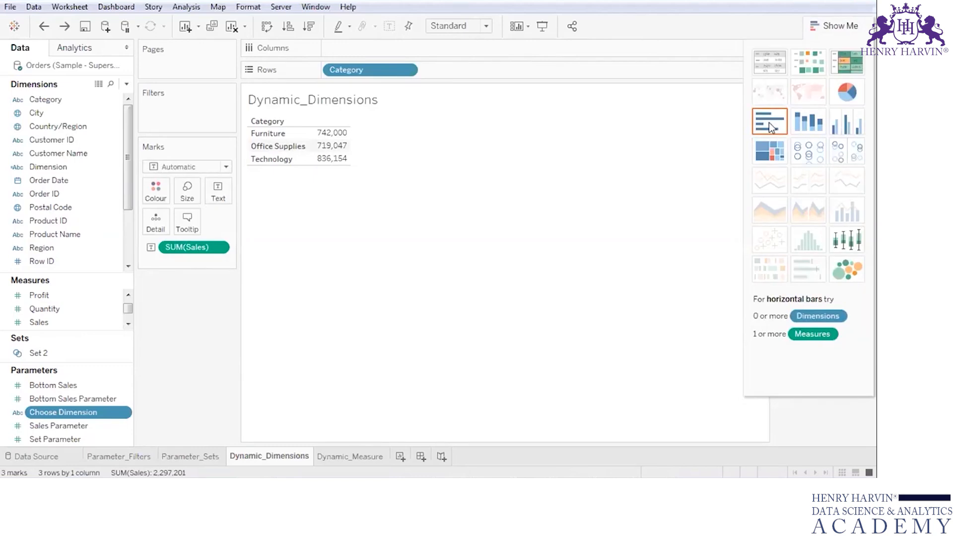
left_click(770, 123)
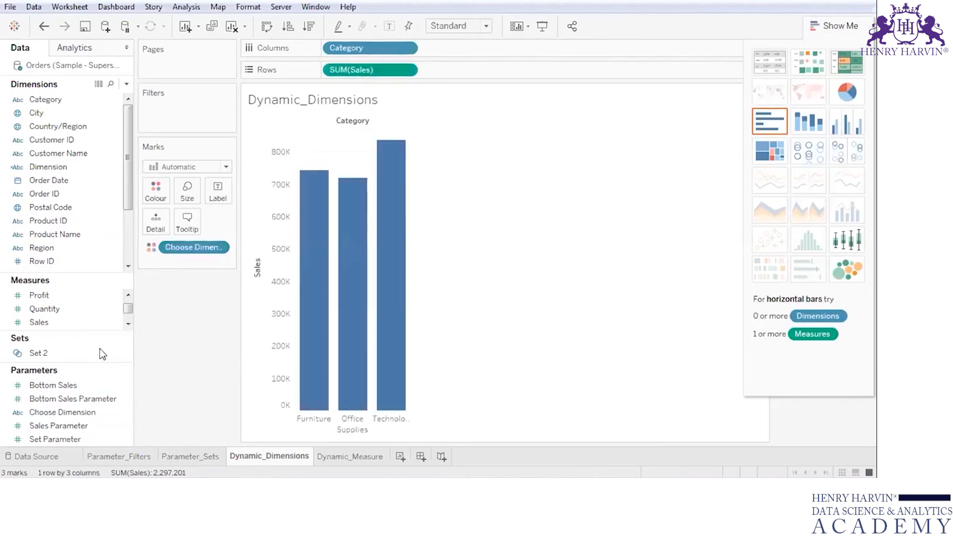
- Label the bars with Sales and widen the chart's columns
left_click_drag(86, 320, 222, 191)
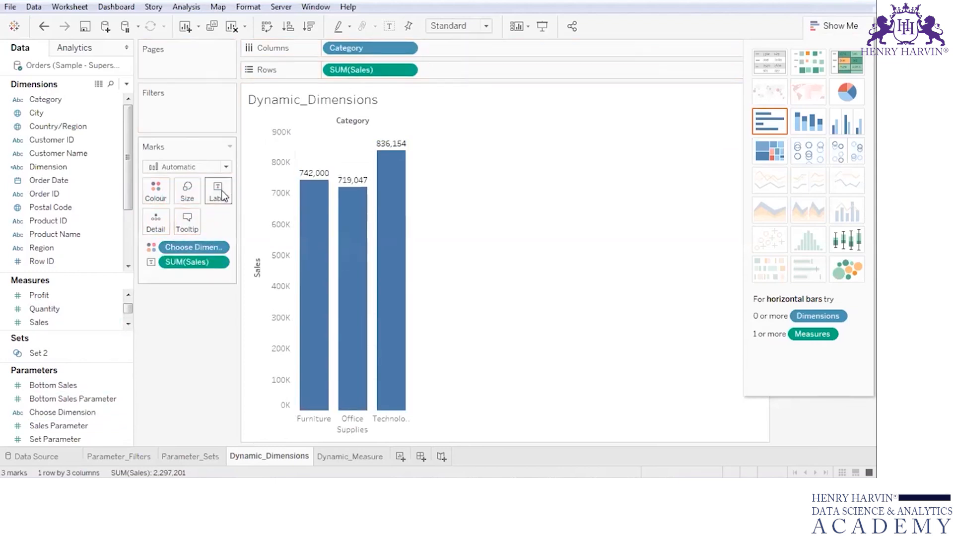
left_click(846, 28)
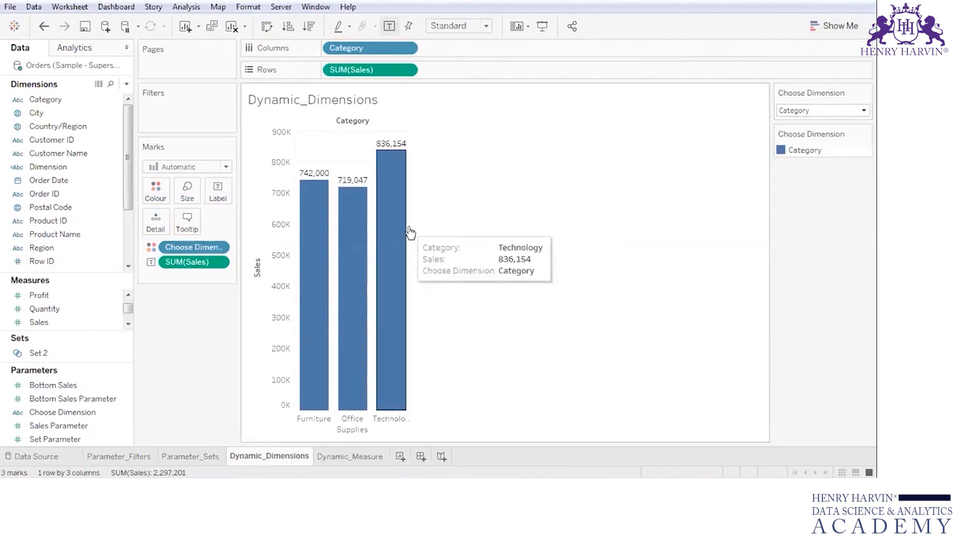
mouse_move(410, 232)
left_click_drag(410, 232, 466, 219)
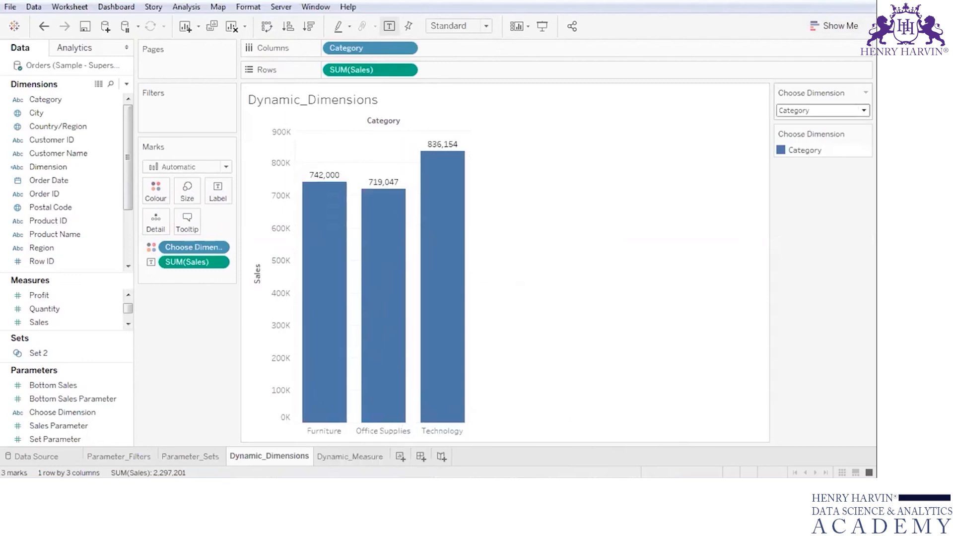
- Test the Choose Dimension parameter by switching it to Region and after that to Segment
left_click(864, 110)
left_click(799, 133)
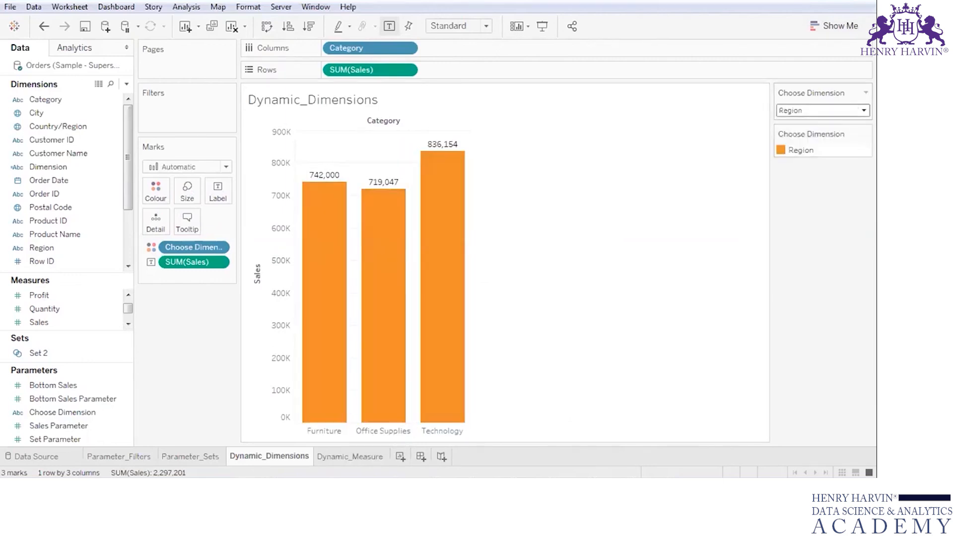
left_click(864, 111)
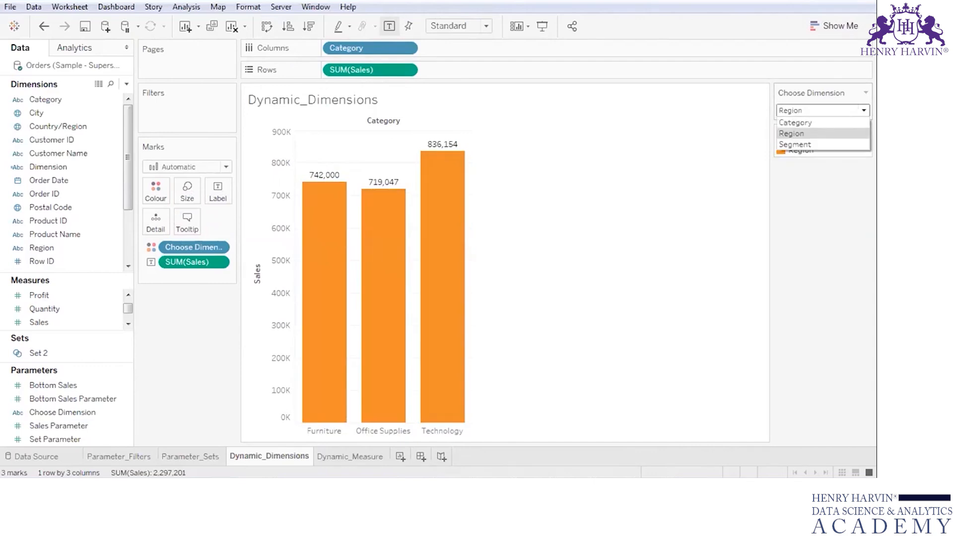
left_click(826, 144)
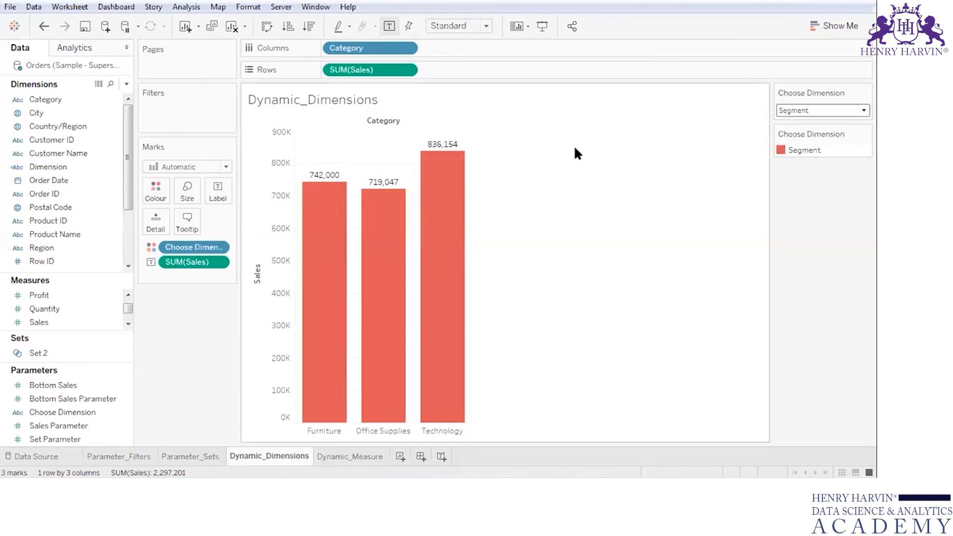
- Replace Category with the calculated Dimension field on the chart's Columns
mouse_move(129, 159)
left_mouse_down()
mouse_move(125, 221)
mouse_move(127, 159)
left_mouse_up()
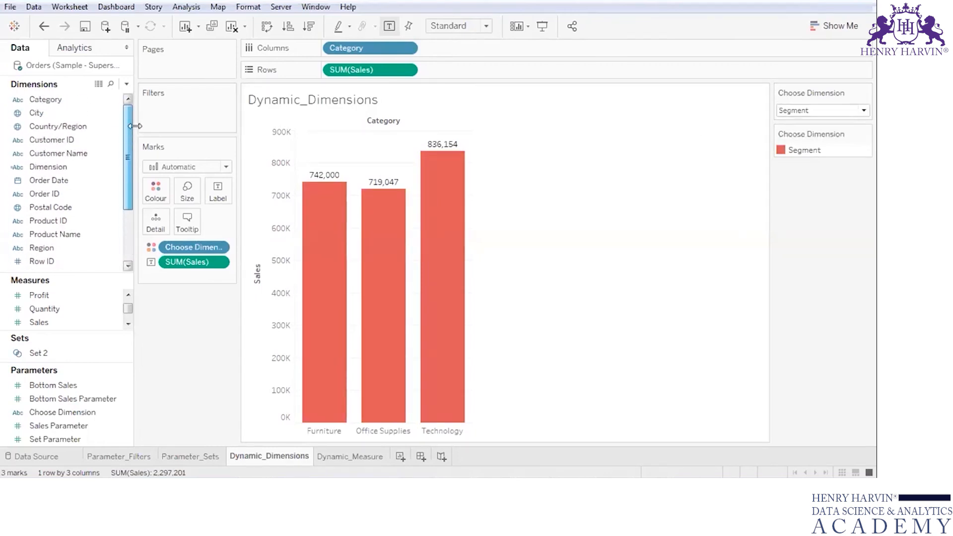
scroll(130, 149, "down", 2)
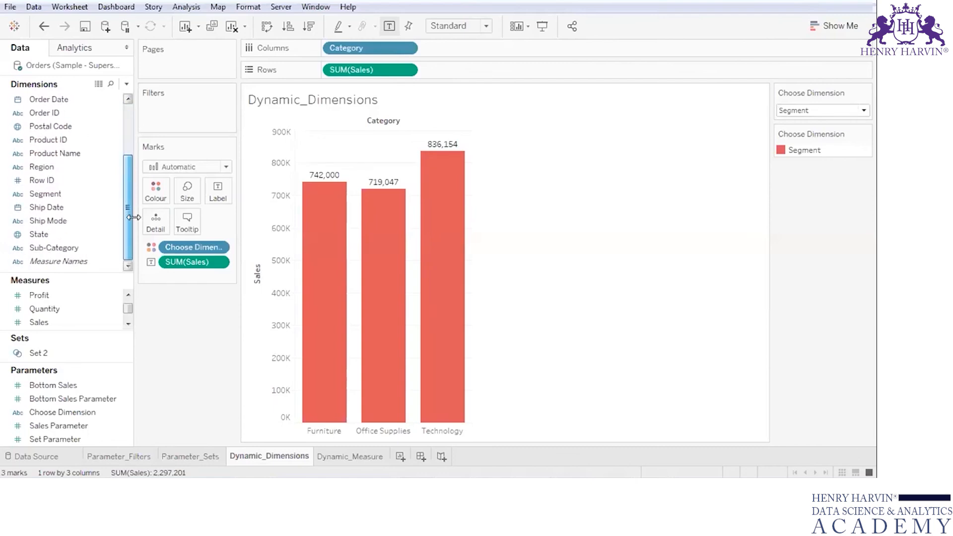
scroll(130, 189, "up", 1)
left_click_drag(130, 187, 127, 226)
left_click(70, 99)
left_click(58, 114)
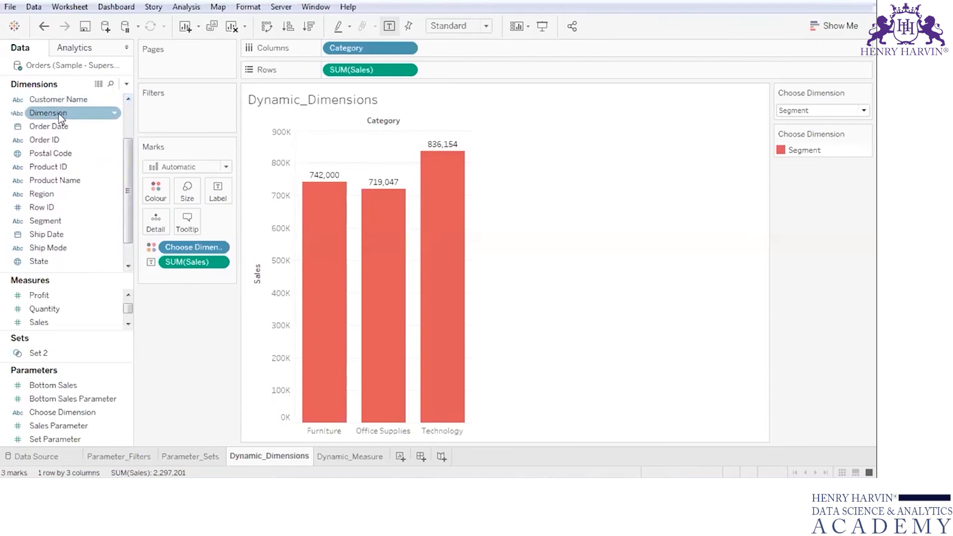
left_click_drag(59, 113, 461, 44)
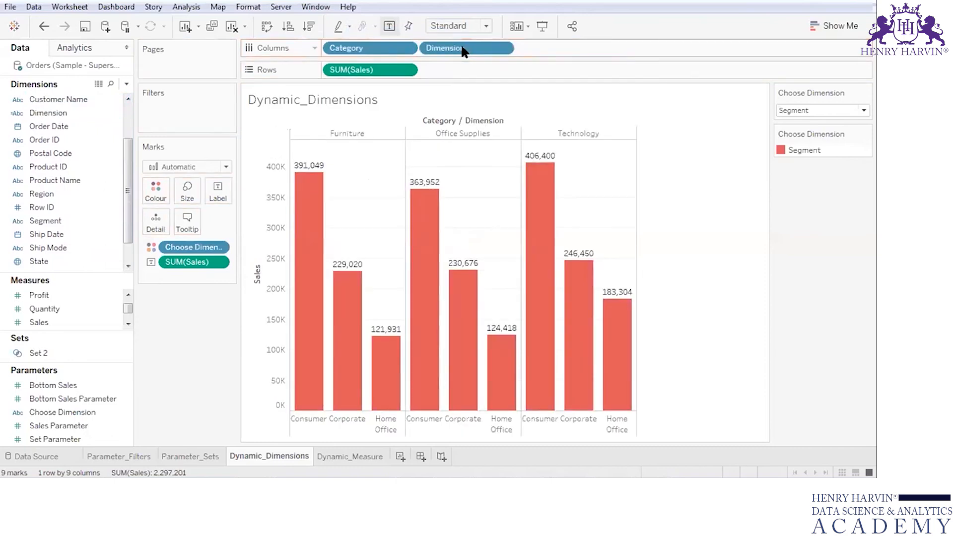
left_click_drag(360, 46, 80, 132)
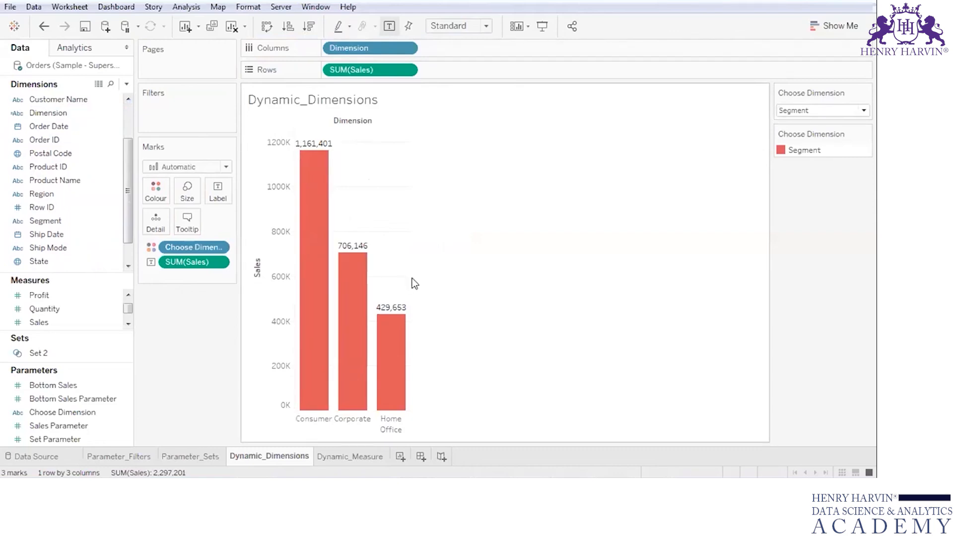
- Widen the columns of the Dimension chart and set the Choose Dimension parameter to Category
left_click_drag(410, 276, 492, 272)
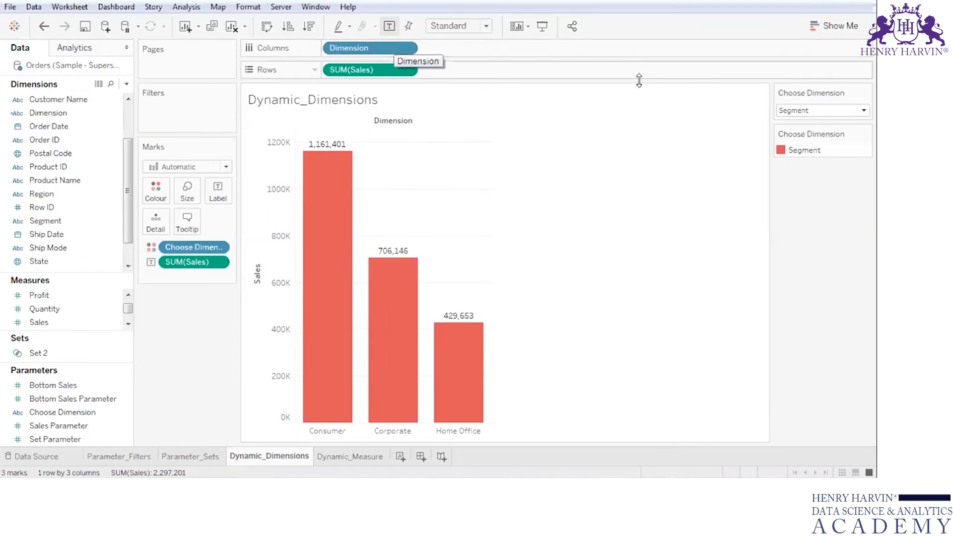
left_click(864, 110)
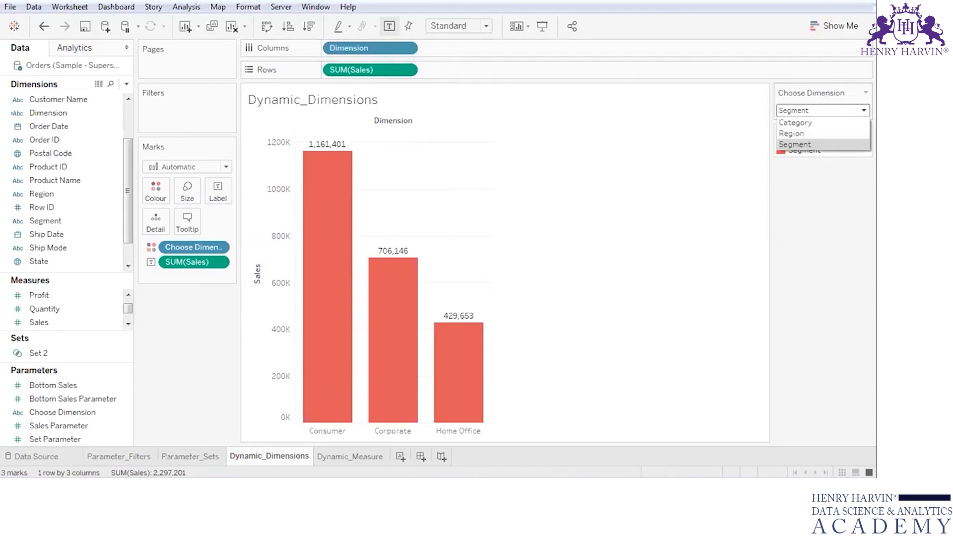
left_click(850, 120)
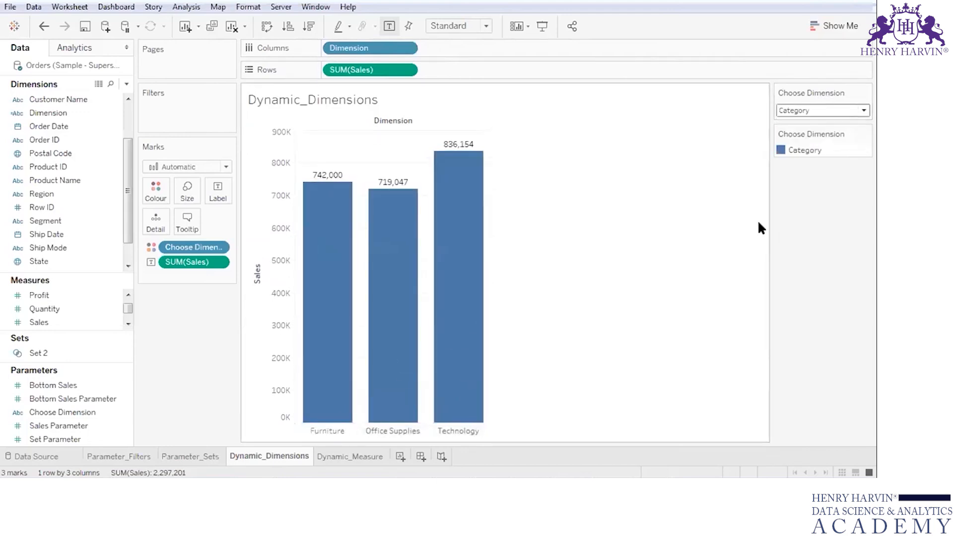
- Switch the Choose Dimension parameter to Region and after that to Segment to test the Dimension chart
left_click(834, 110)
left_click(834, 134)
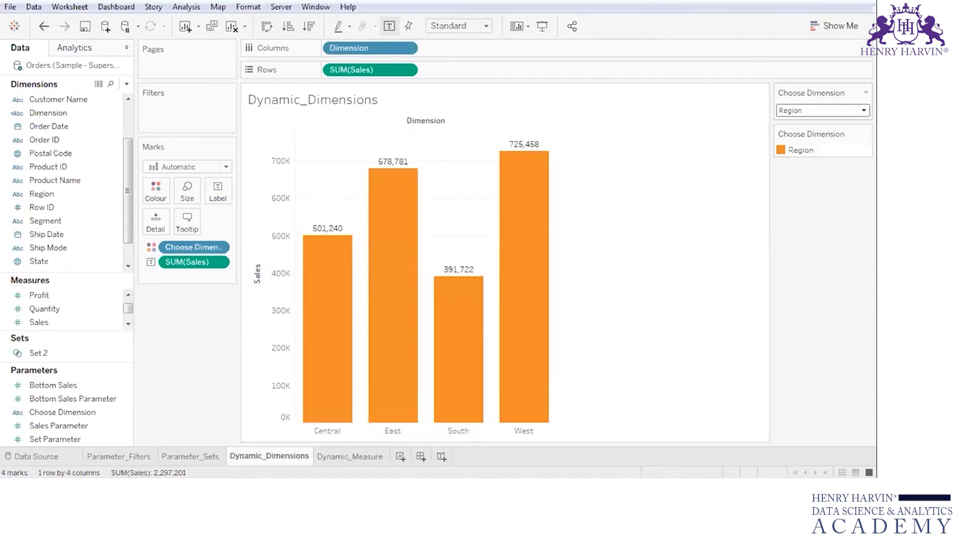
left_click(845, 110)
left_click(835, 144)
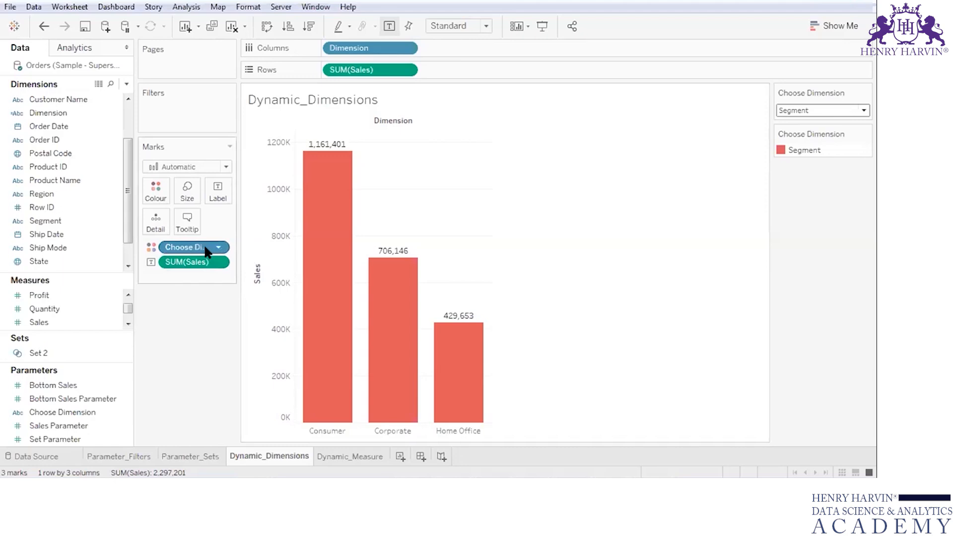
- Review the Choose Dimension parameter's list of values and the CASE formula of the Dimension calculated field
right_click(124, 412)
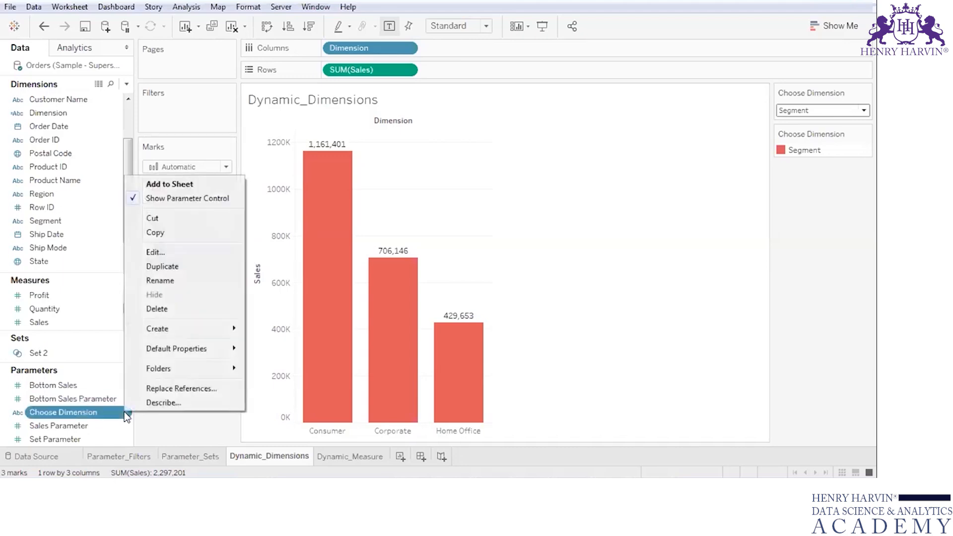
left_click(155, 252)
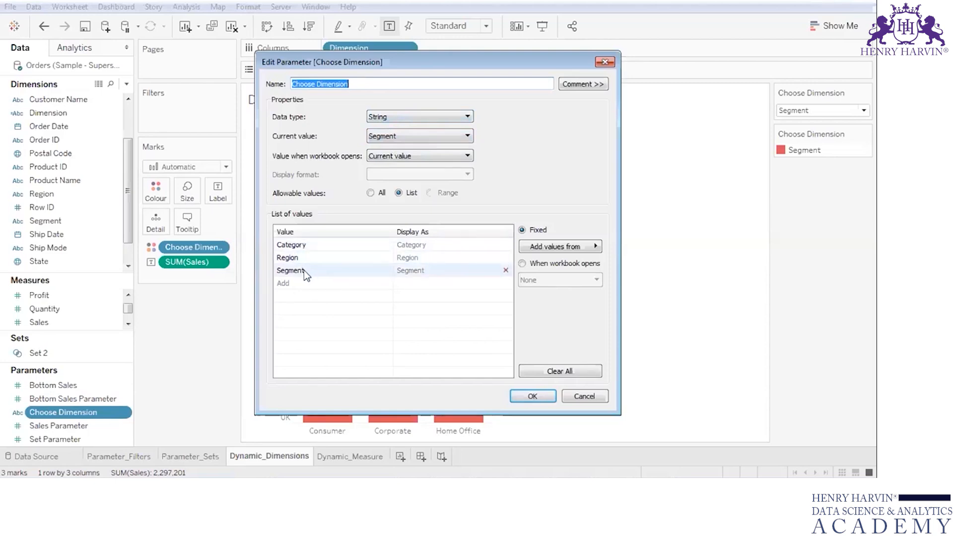
left_click(551, 398)
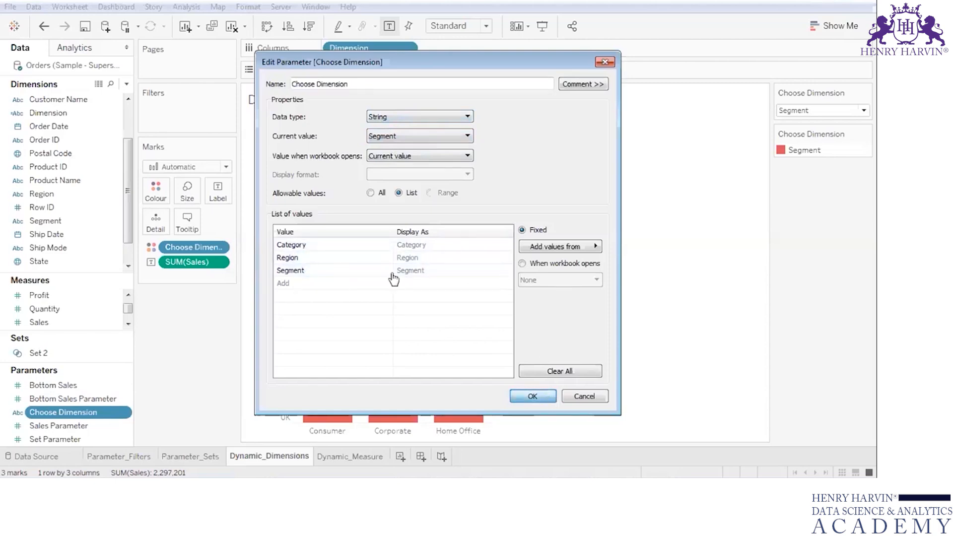
left_click(107, 114)
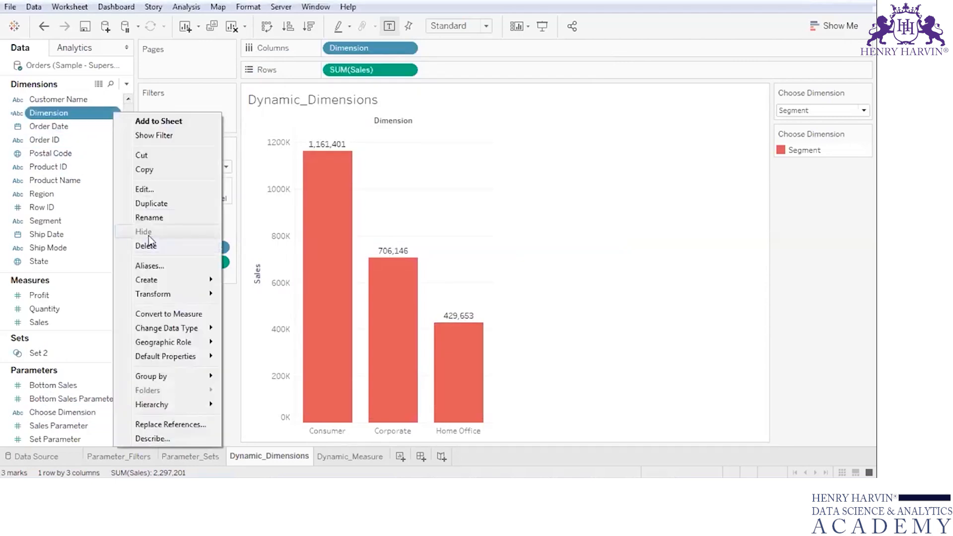
left_click(153, 187)
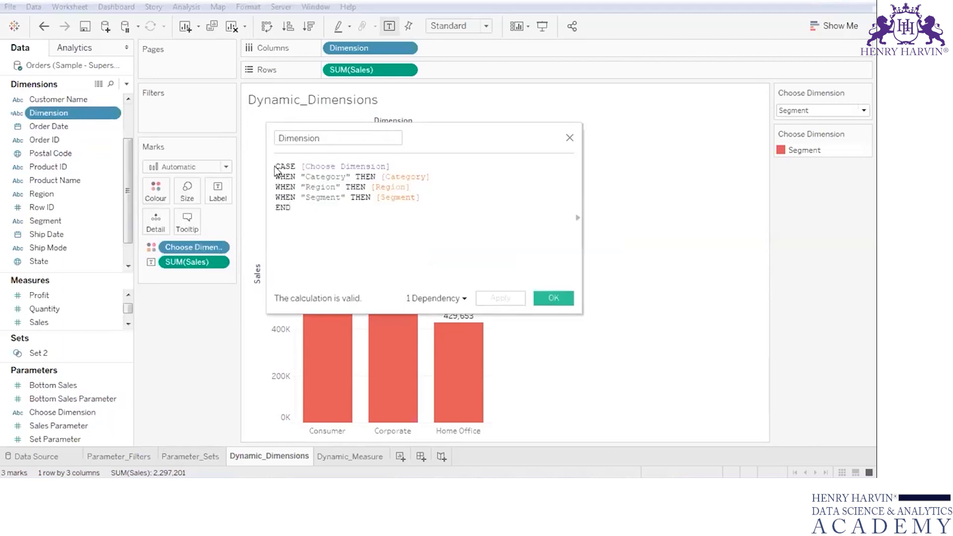
double_click(315, 176)
double_click(398, 176)
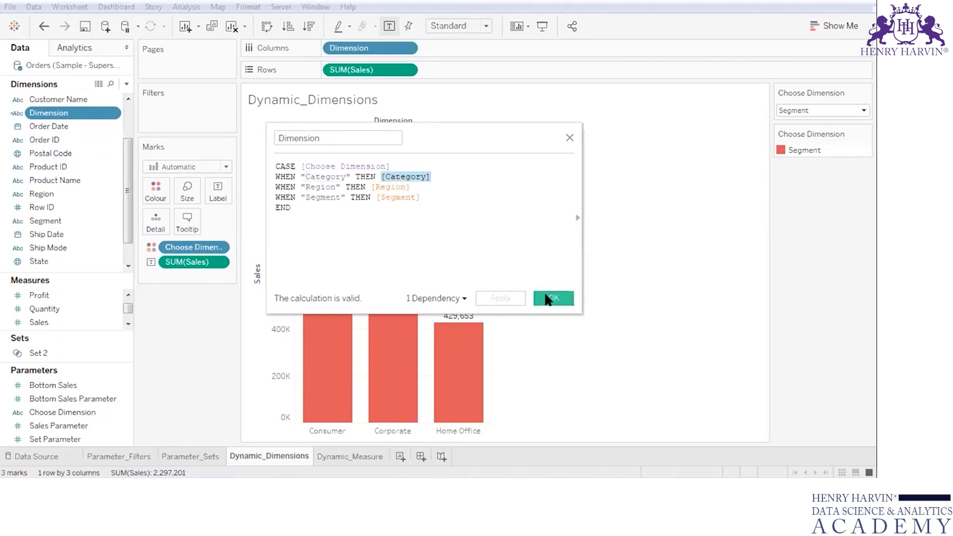
left_click(543, 298)
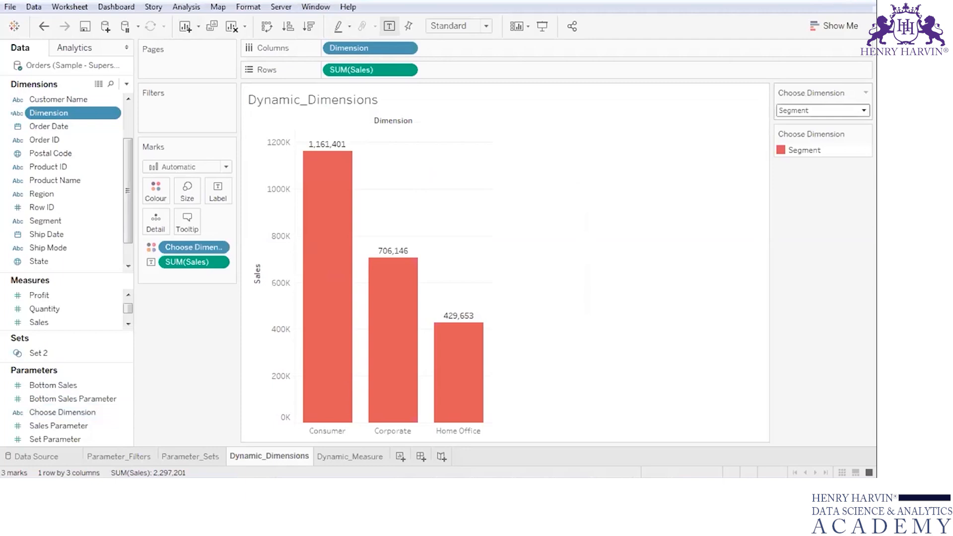
left_click(864, 111)
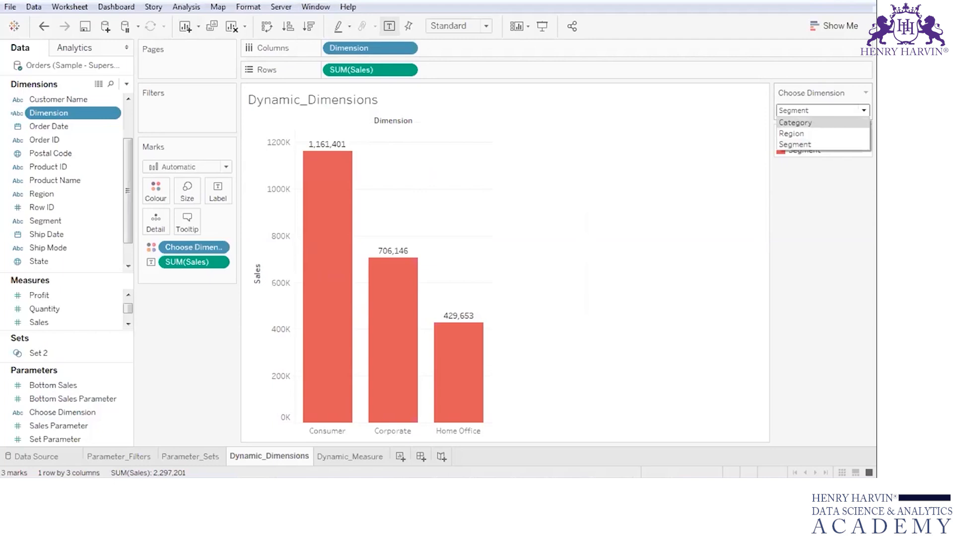
left_click(697, 219)
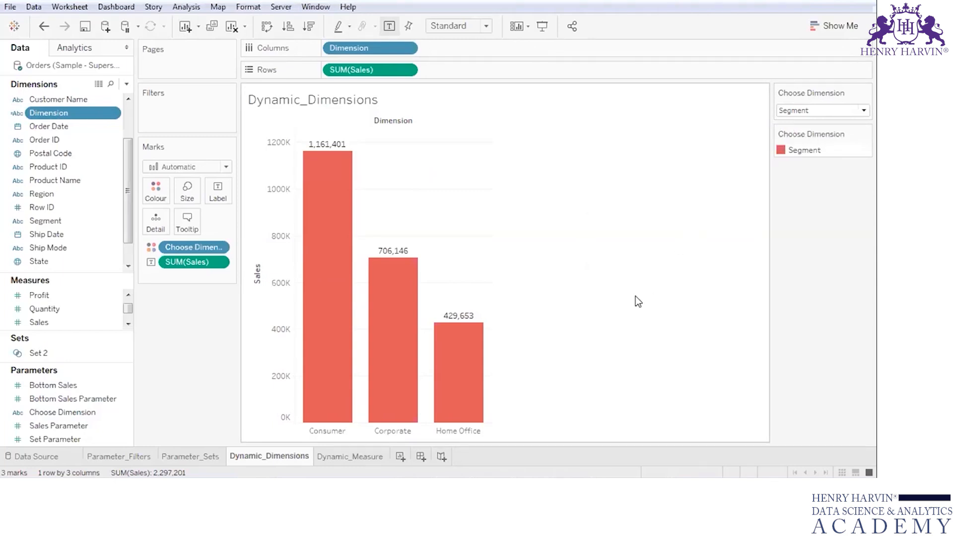
- On the Dynamic_Measure sheet, start a parameter named Choose Measure with data type String and a list of allowable values
left_click(363, 454)
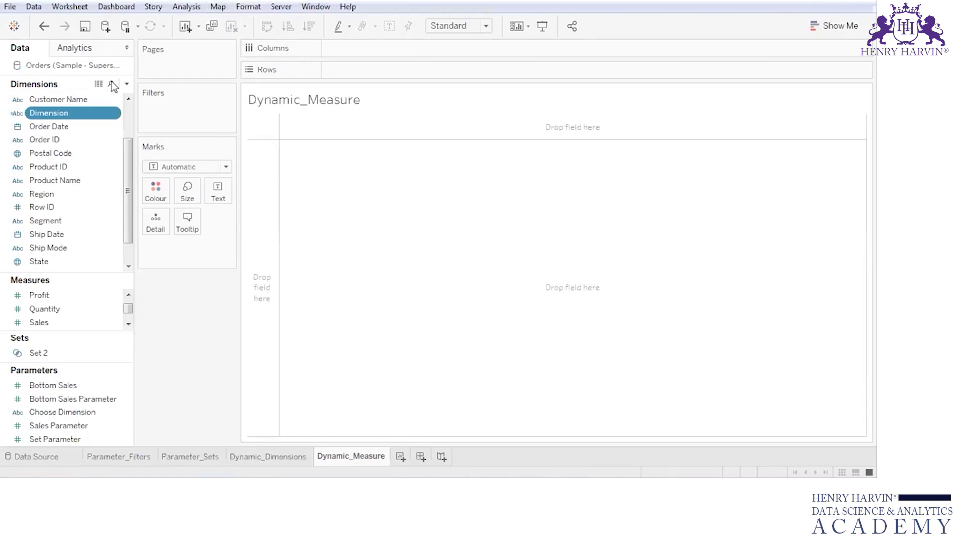
left_click(127, 84)
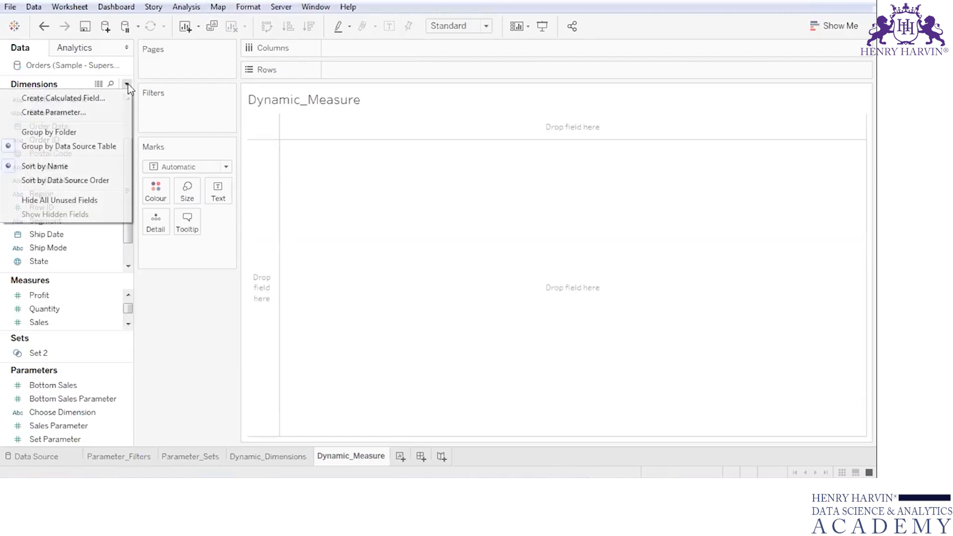
left_click(117, 112)
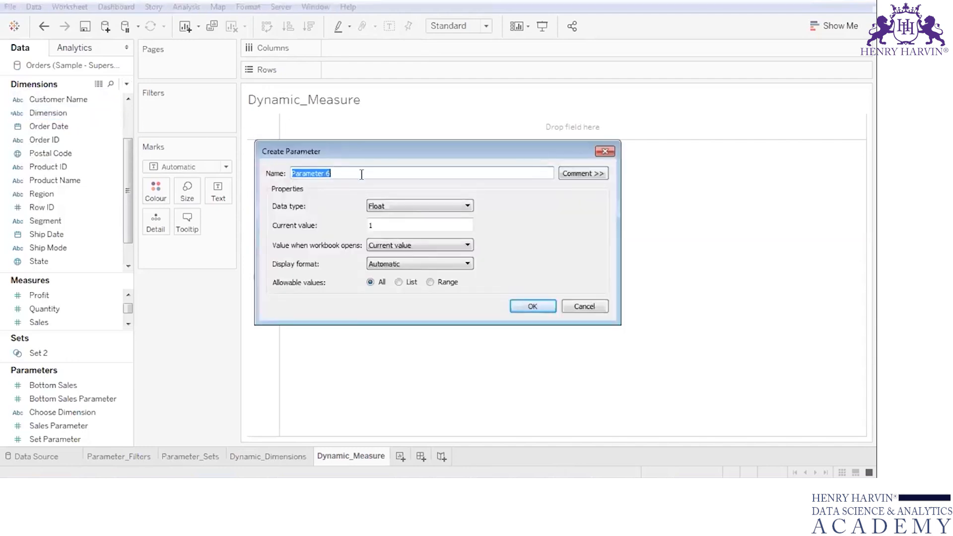
type("Choose Measure")
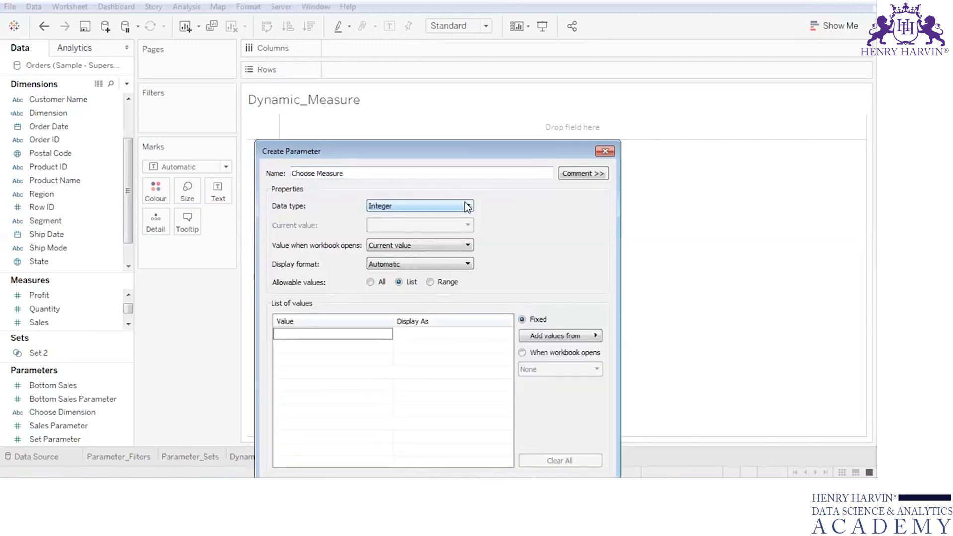
left_click(466, 206)
left_click(456, 232)
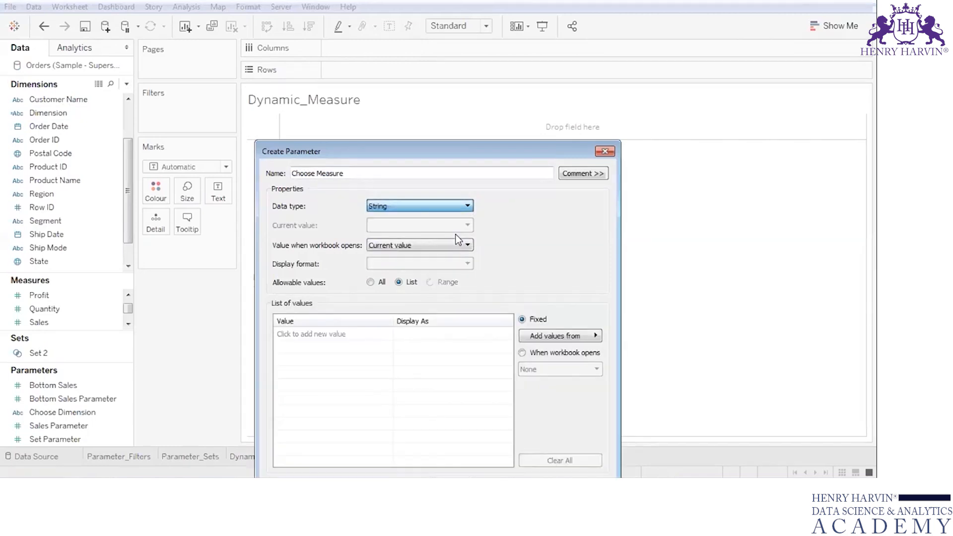
- Enter Sales, Discount and Profit as the Choose Measure parameter's list values
left_click(321, 333)
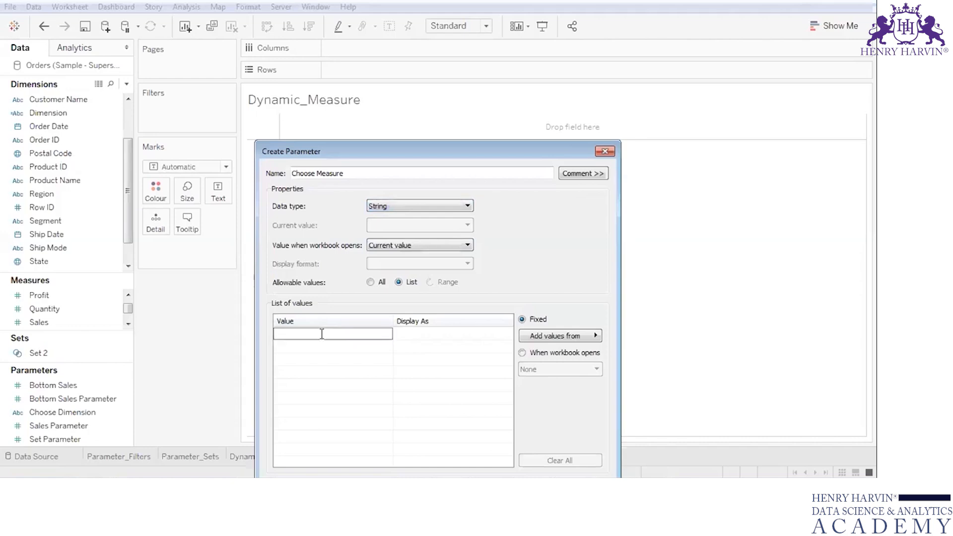
type("Sales")
key("Return")
type("Discou")
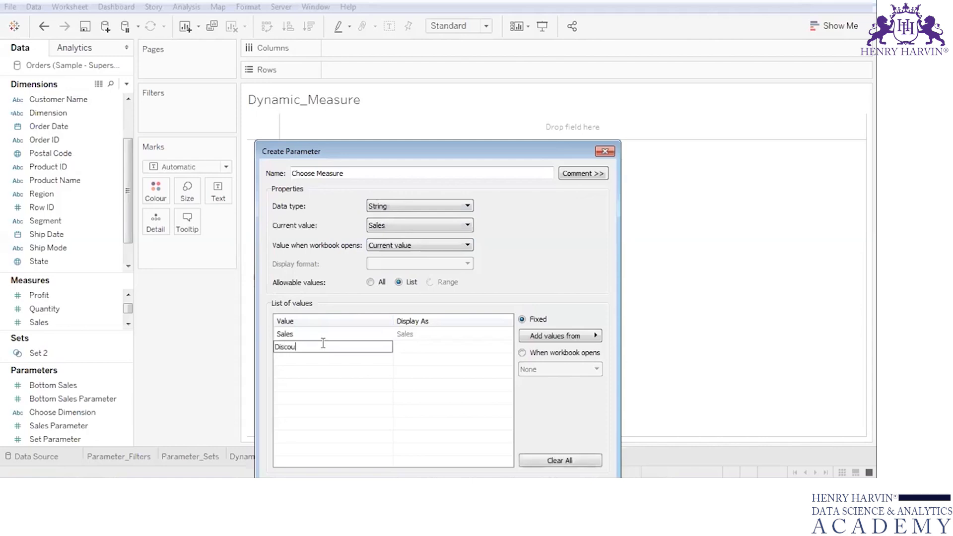
type("nt")
key("Return")
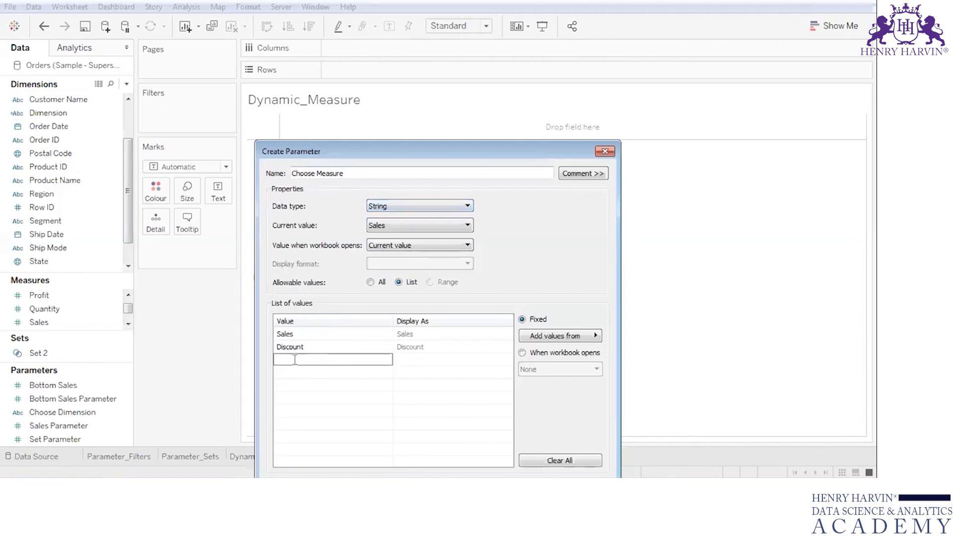
type("Profit")
- Replace Discount with Quantity in the value list and create the Choose Measure parameter
left_click(376, 348)
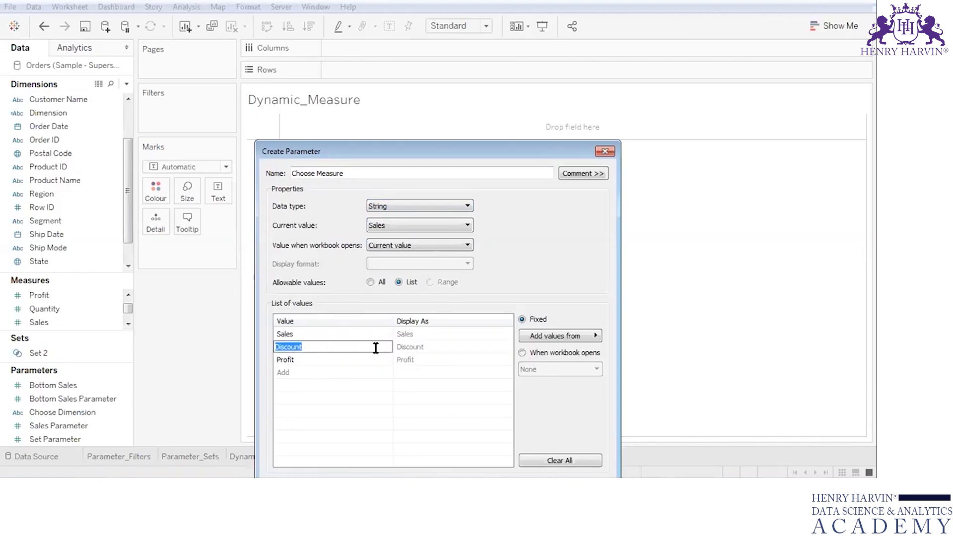
type("Quantity")
left_click(443, 359)
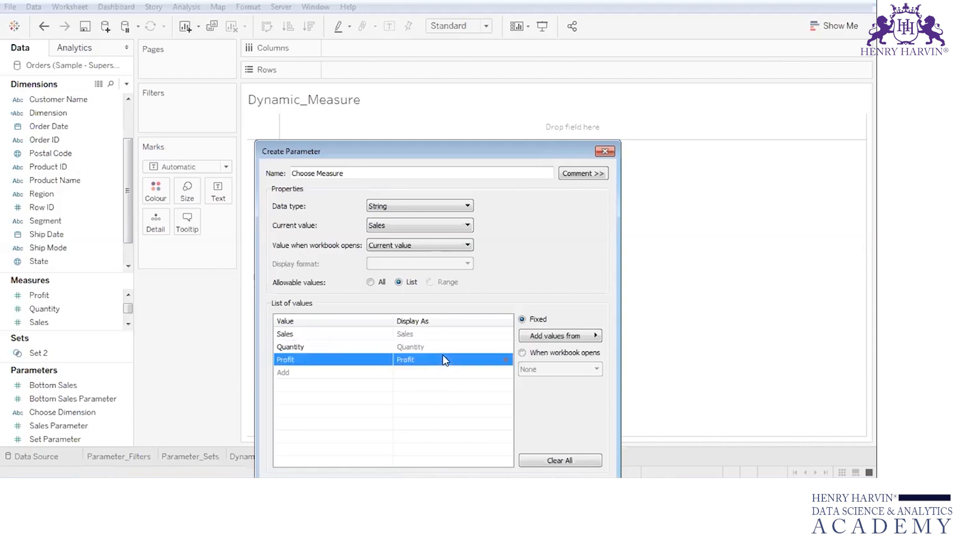
left_click(442, 381)
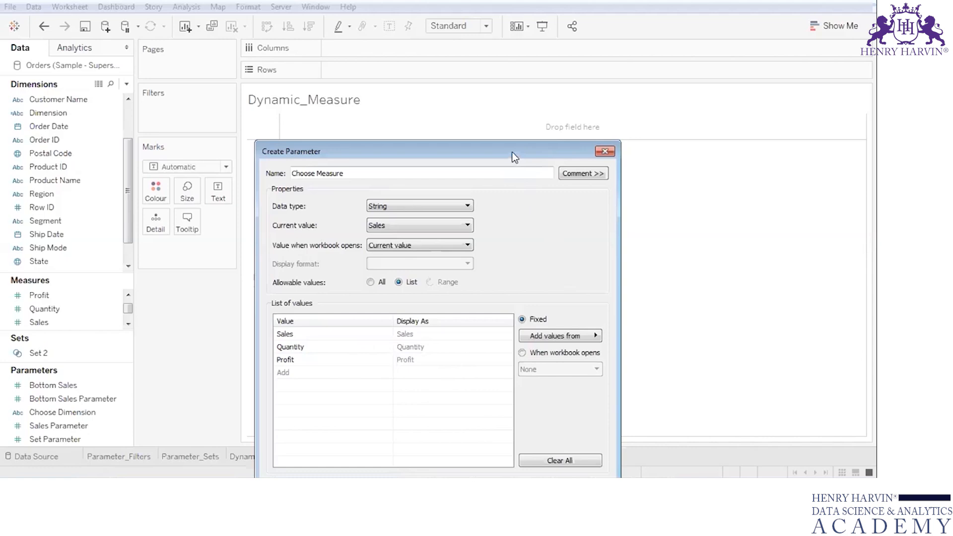
left_click_drag(514, 158, 548, 44)
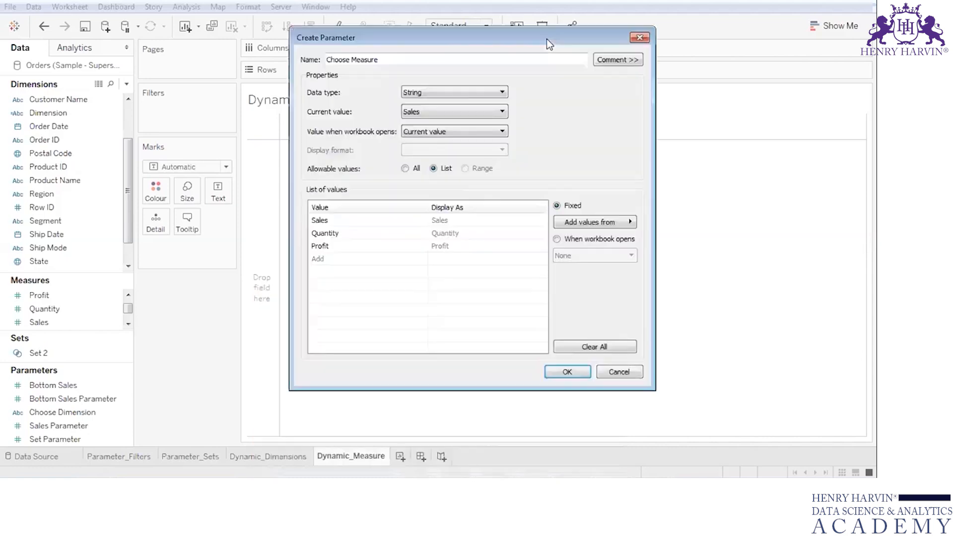
left_click(571, 376)
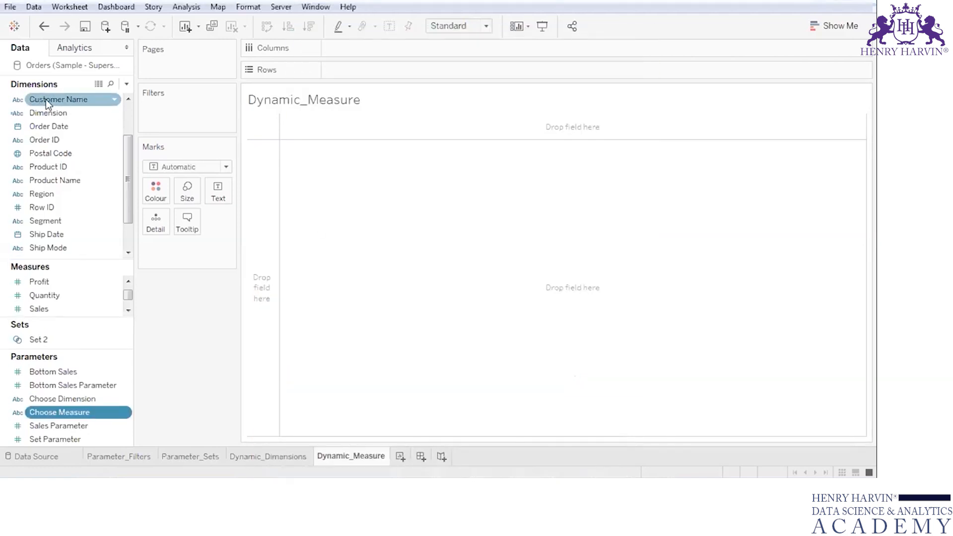
- Start a calculated field named Measure whose formula opens with CASE [Choose Measure]
left_click(128, 85)
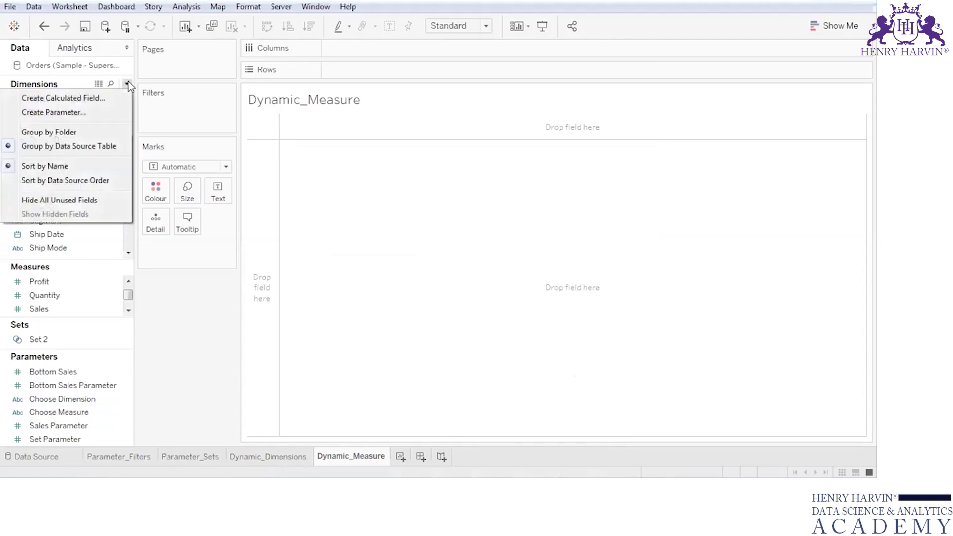
left_click(105, 97)
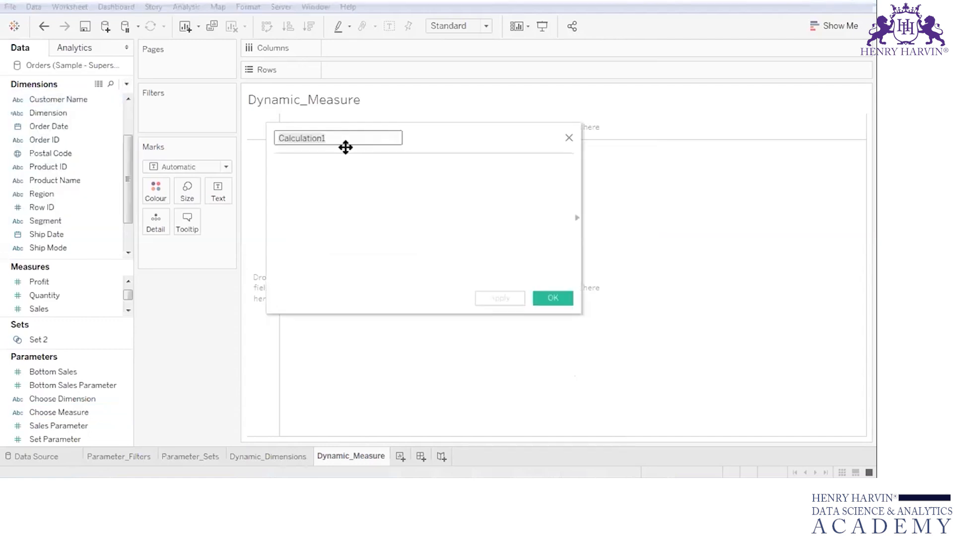
type("Measure")
left_click(344, 163)
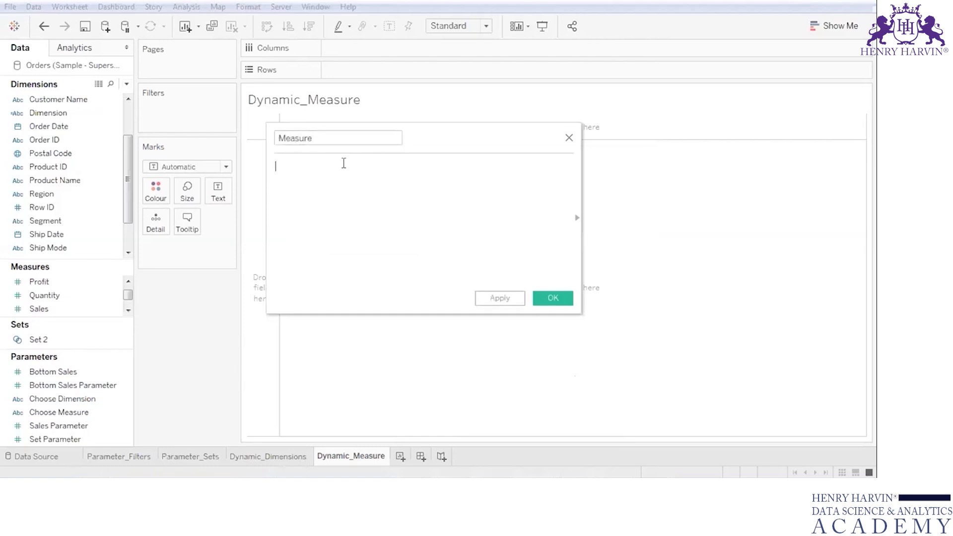
type("case")
key("BackSpace")
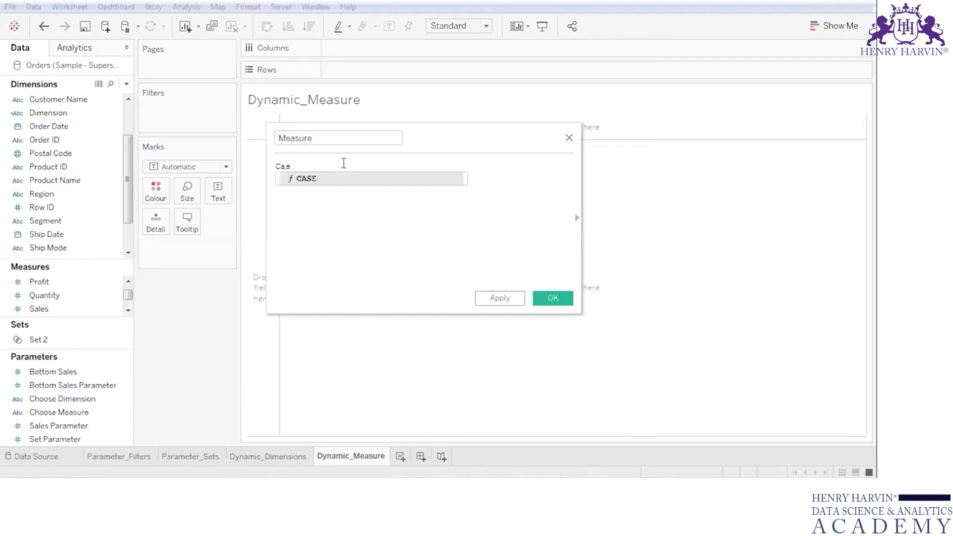
key("Return")
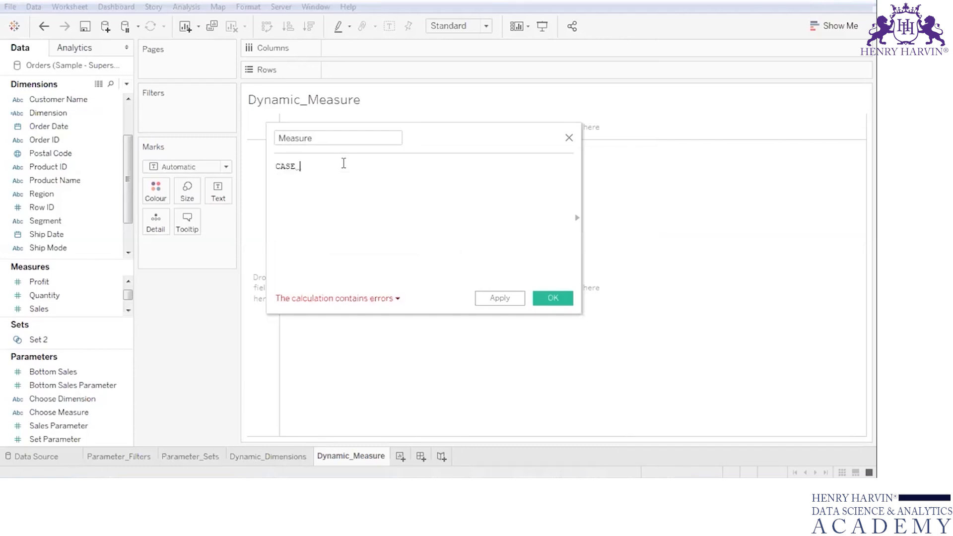
type("[Choo")
left_click(351, 192)
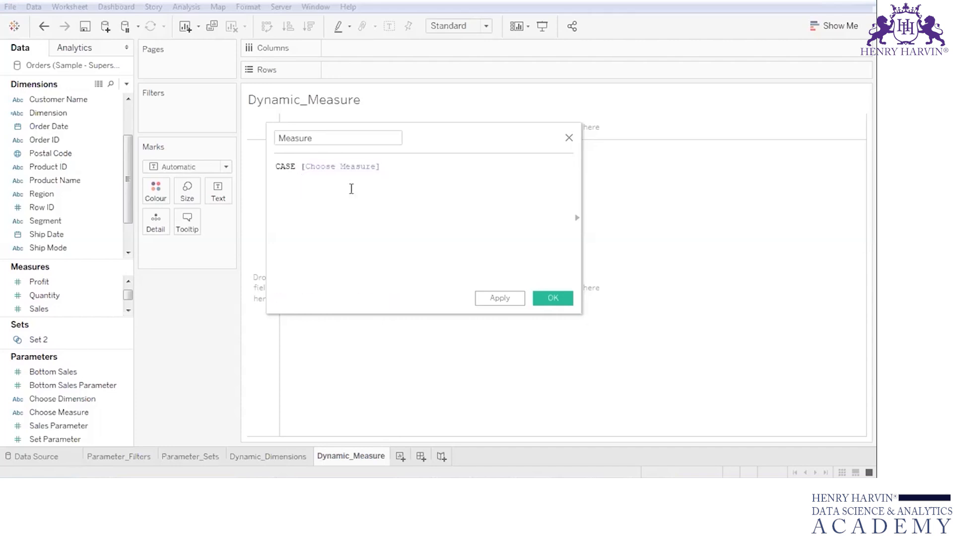
- Add the line WHEN "Sales" THEN [Sales] to the Measure formula
key("Return")
type("Whe")
left_click(350, 189)
type("\"Sales\" ")
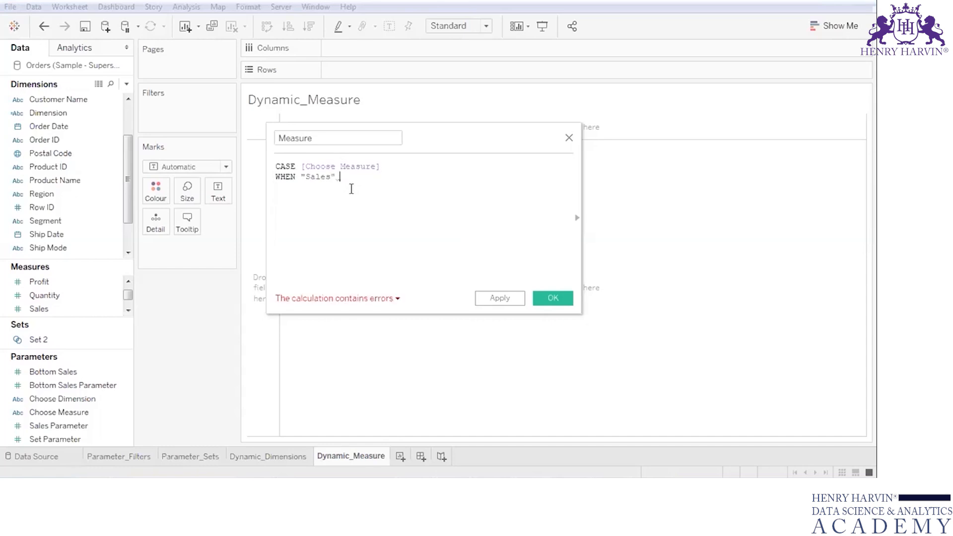
type("th")
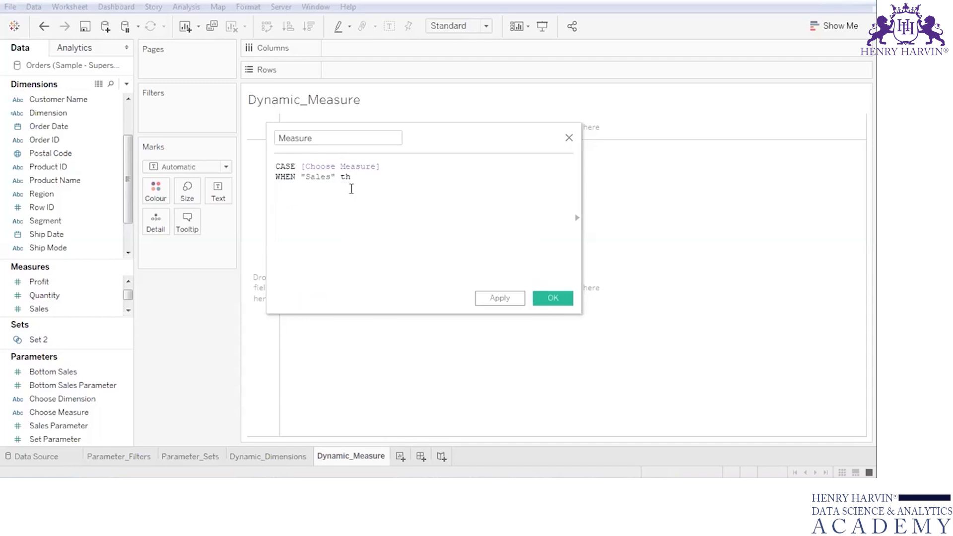
key("Return")
type("[sale")
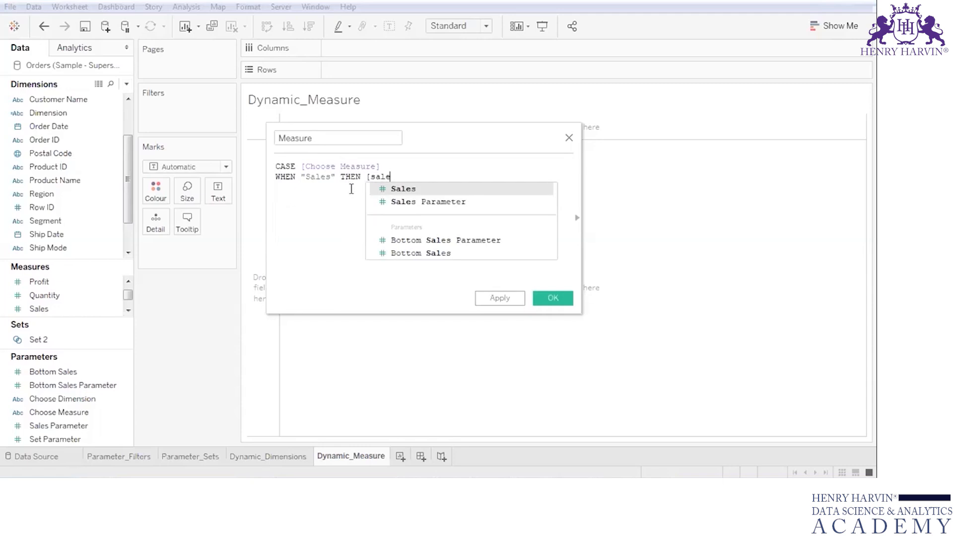
key("Return")
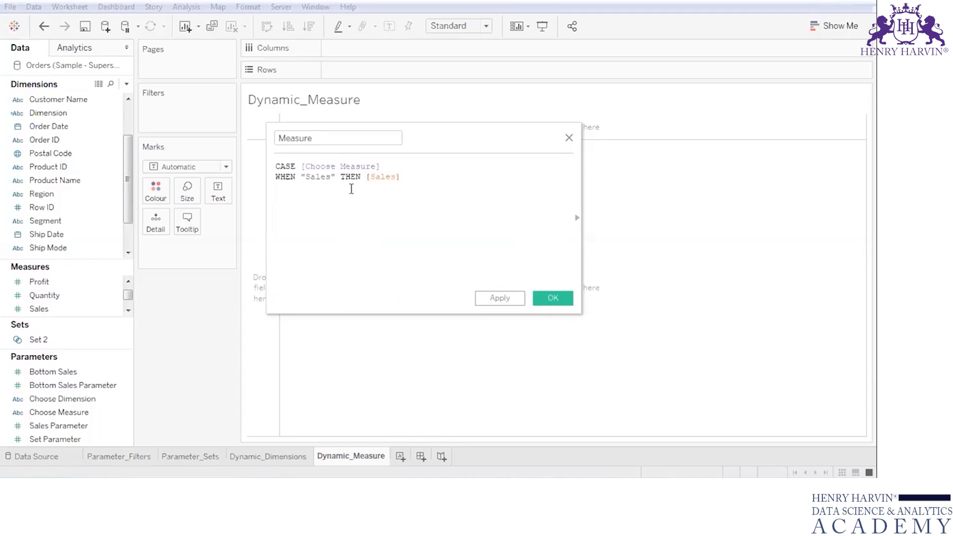
- Duplicate the Sales line in the Measure formula and change the copy to WHEN "Profit" THEN [Profit]
left_click(392, 172)
left_click_drag(391, 171, 252, 178)
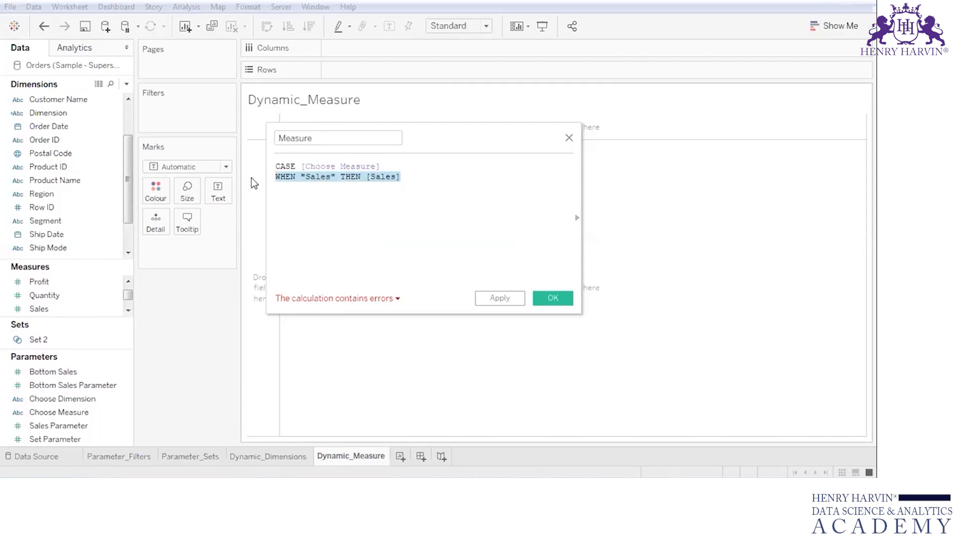
key("ctrl+c")
left_click(281, 186)
key("ctrl+v")
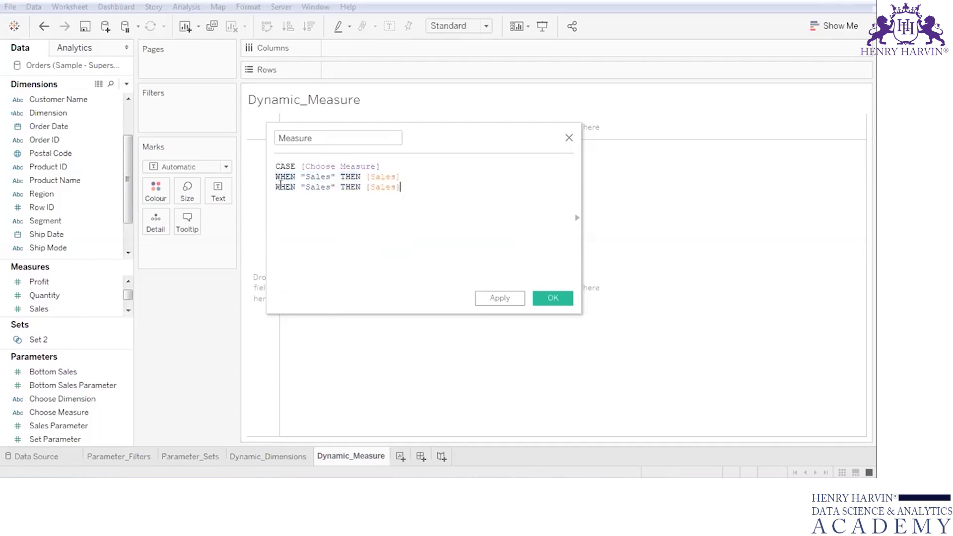
double_click(313, 187)
type("Profit")
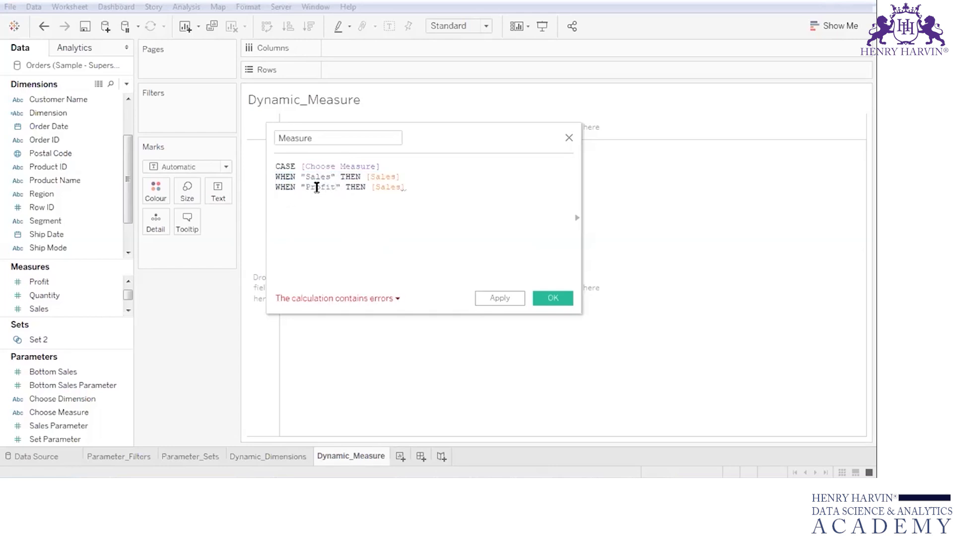
double_click(384, 188)
type("Pro")
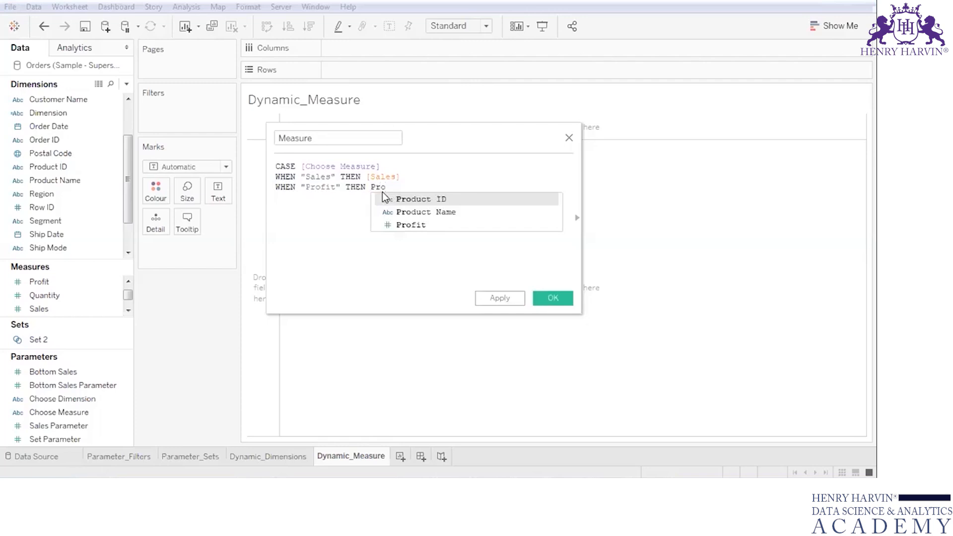
left_click(390, 223)
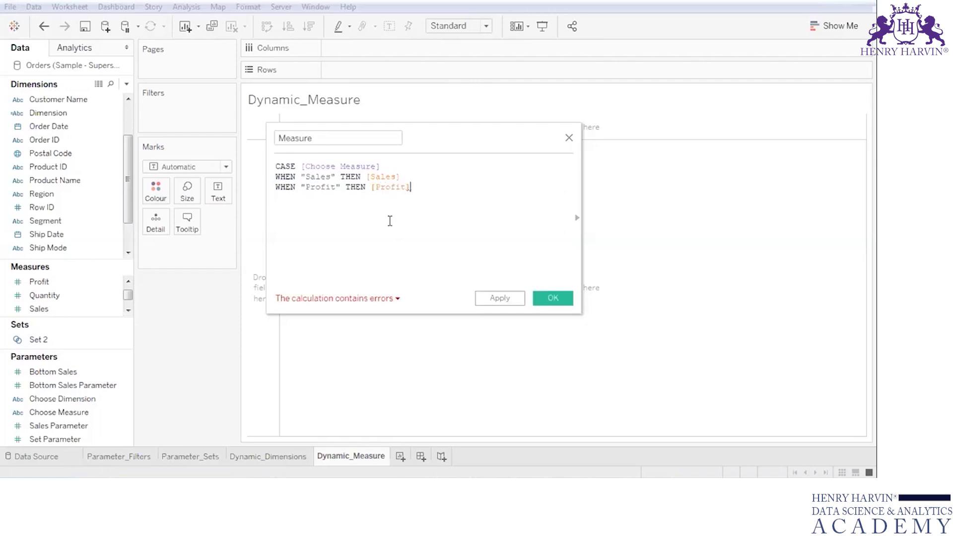
- Add the line WHEN "Quantity" THEN [Quantity] to the formula and close the CASE statement with END
key("Return")
key("ctrl+v")
double_click(318, 198)
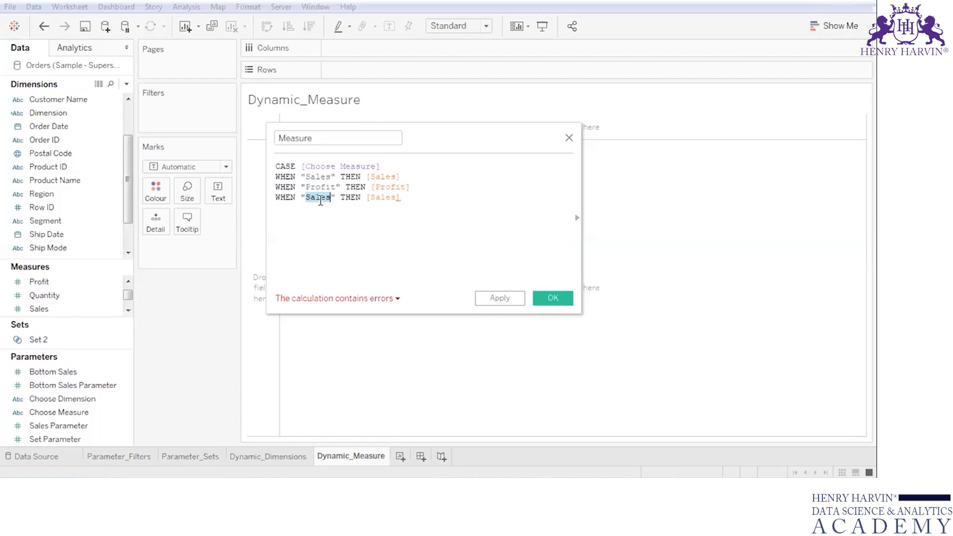
type("Cuant")
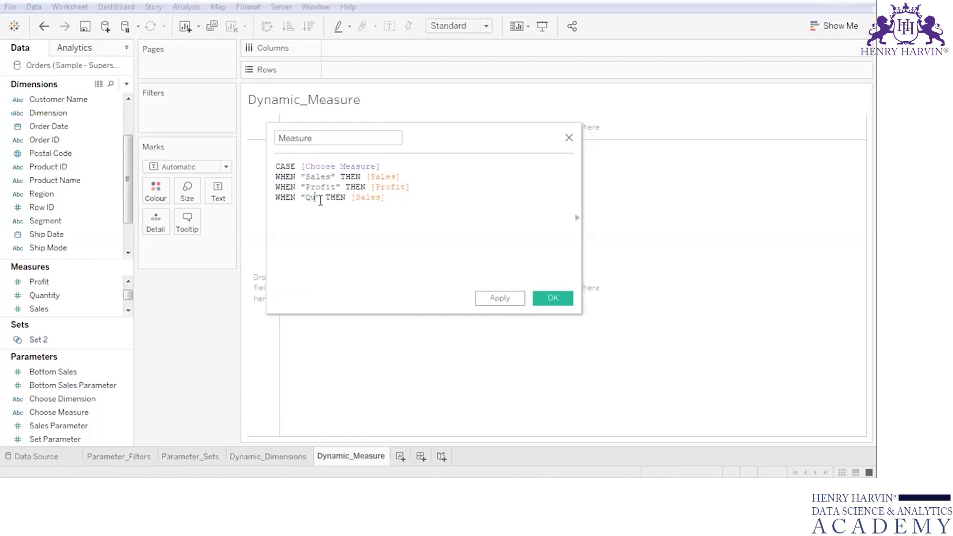
type("ity")
double_click(403, 197)
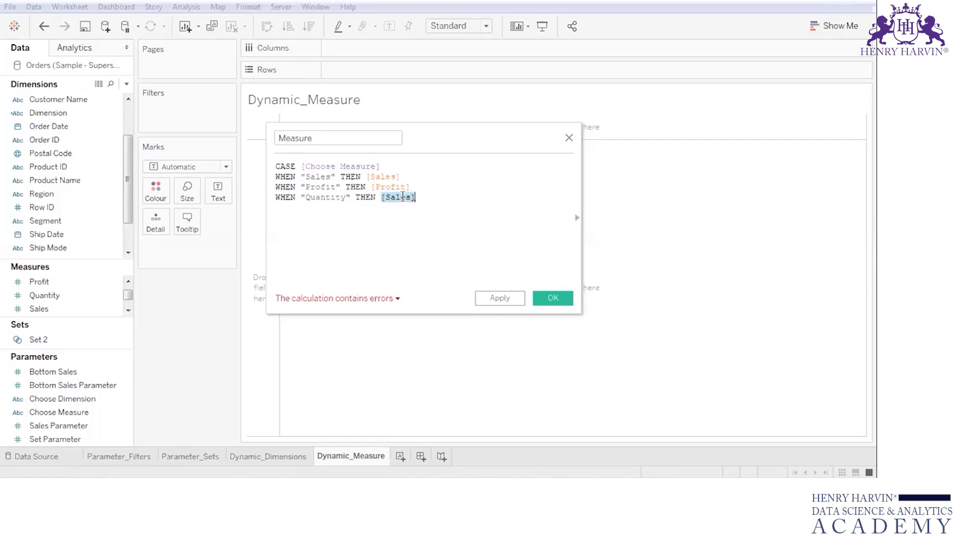
type("Quantity")
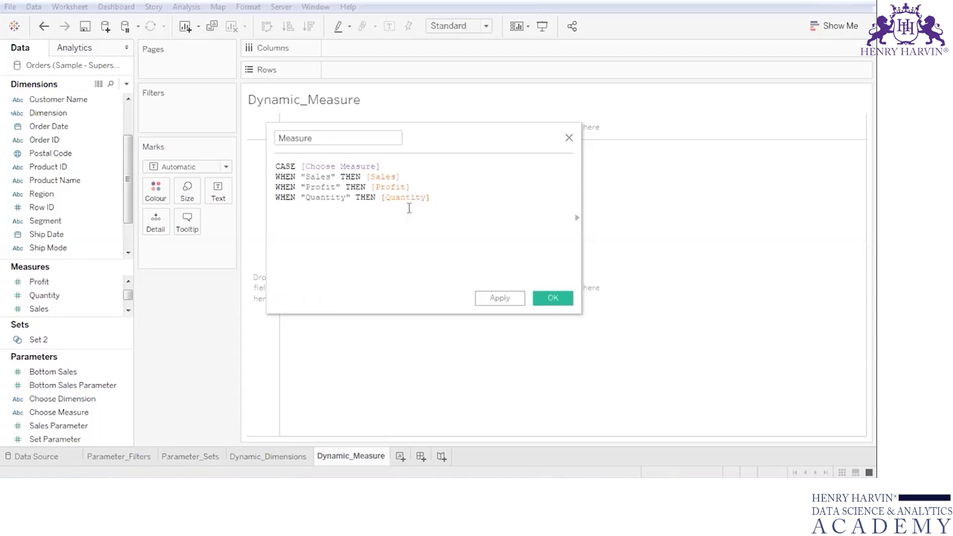
left_click(451, 201)
key("Return")
type("END")
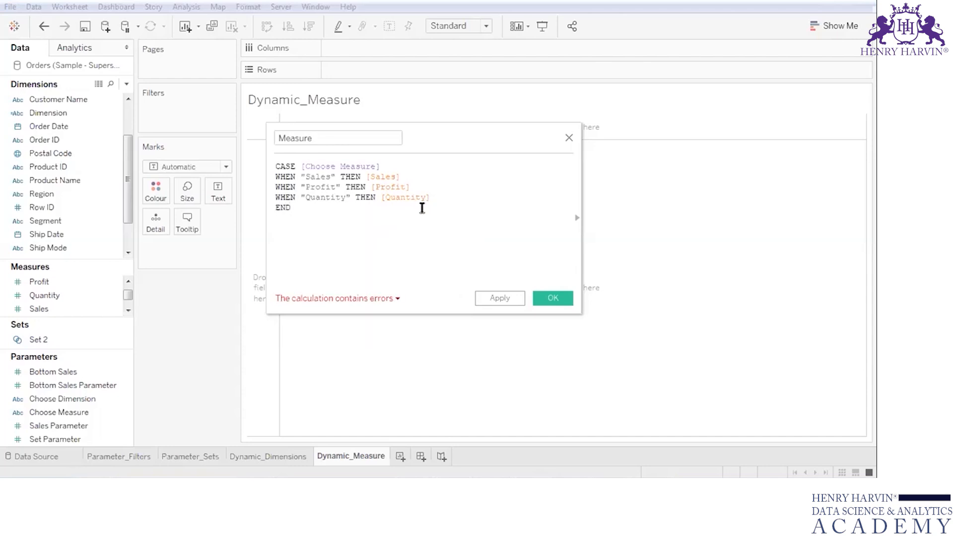
key("Return")
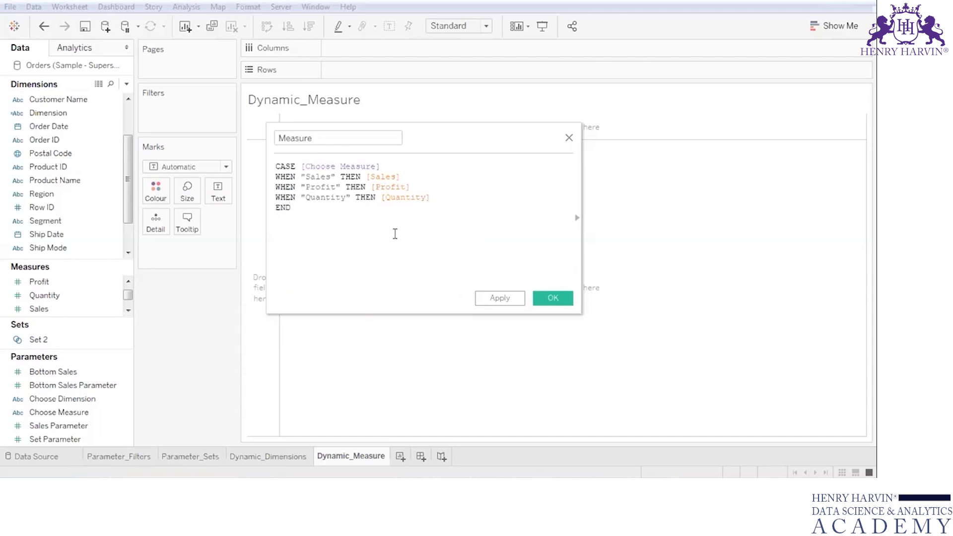
- Check the calculation error, rename the calculated field to Measure_1 and save it
left_click(323, 300)
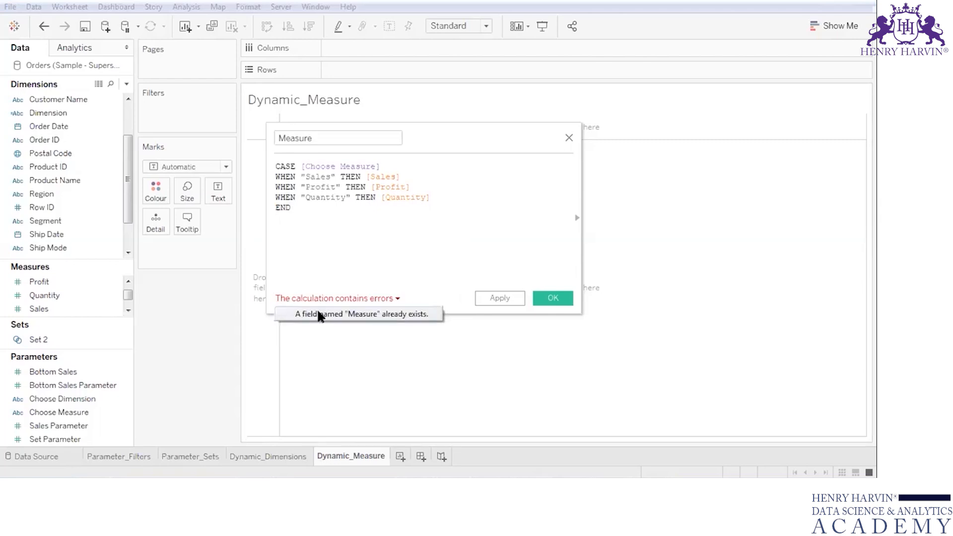
left_click(323, 140)
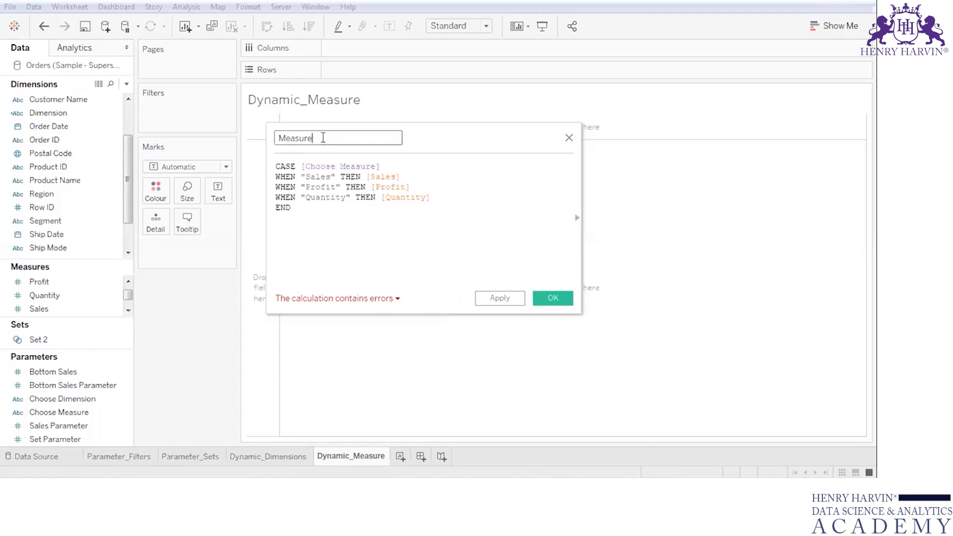
type("_1")
left_click(492, 296)
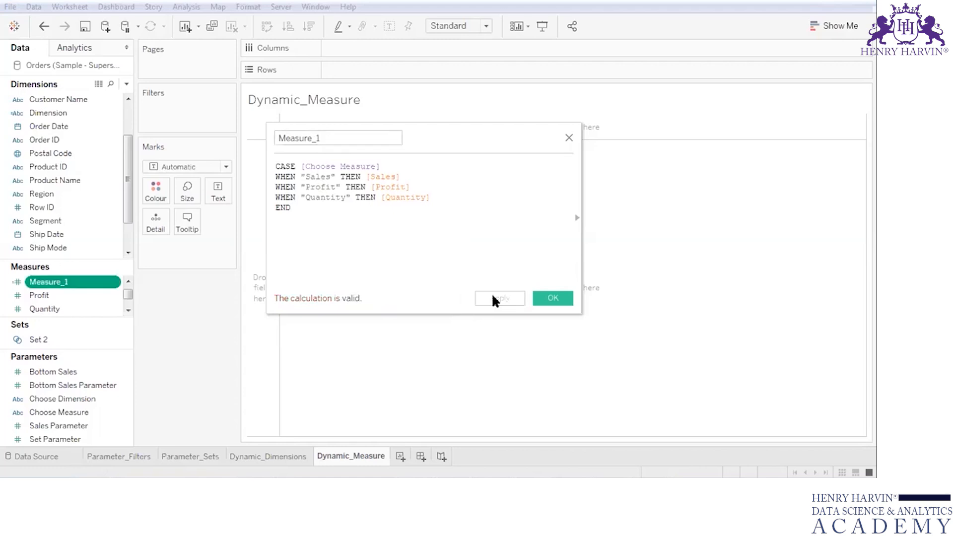
left_click(552, 298)
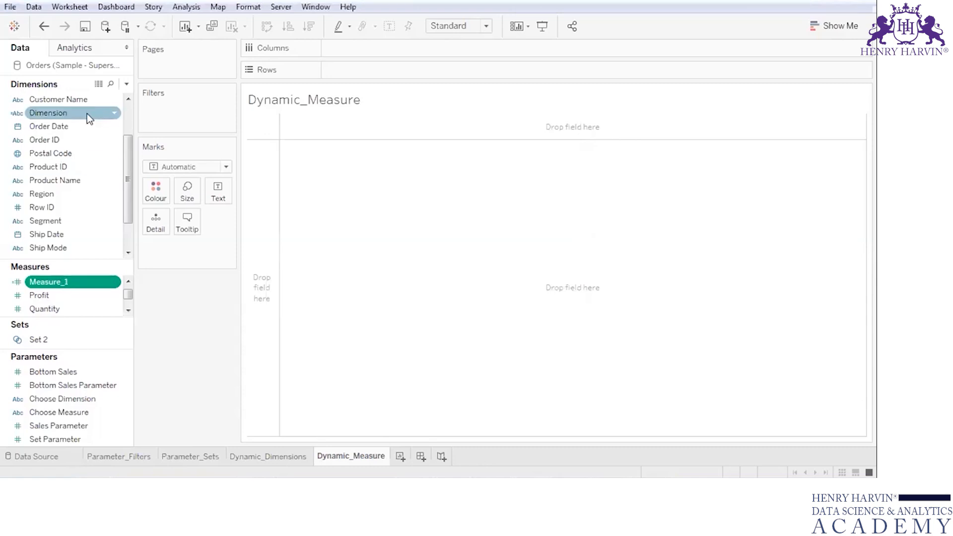
- Build a bar chart with Category on columns and Measure_1 on rows, and show the Choose Measure parameter control
left_click(129, 114)
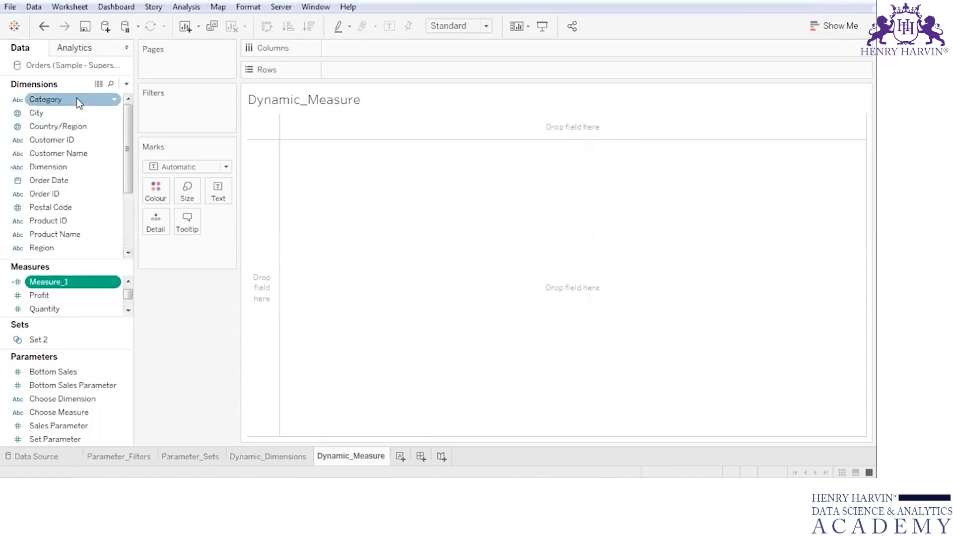
left_click_drag(76, 98, 377, 49)
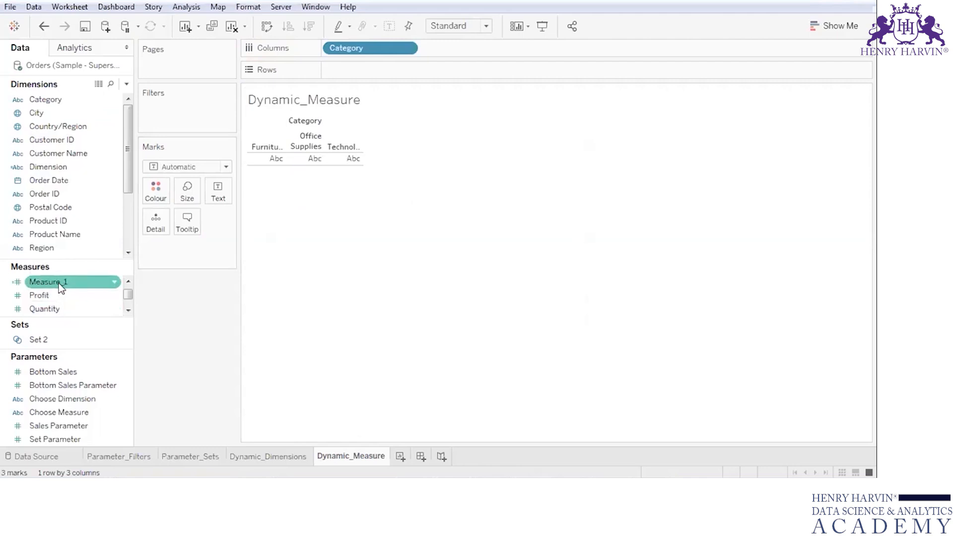
left_click_drag(59, 283, 377, 70)
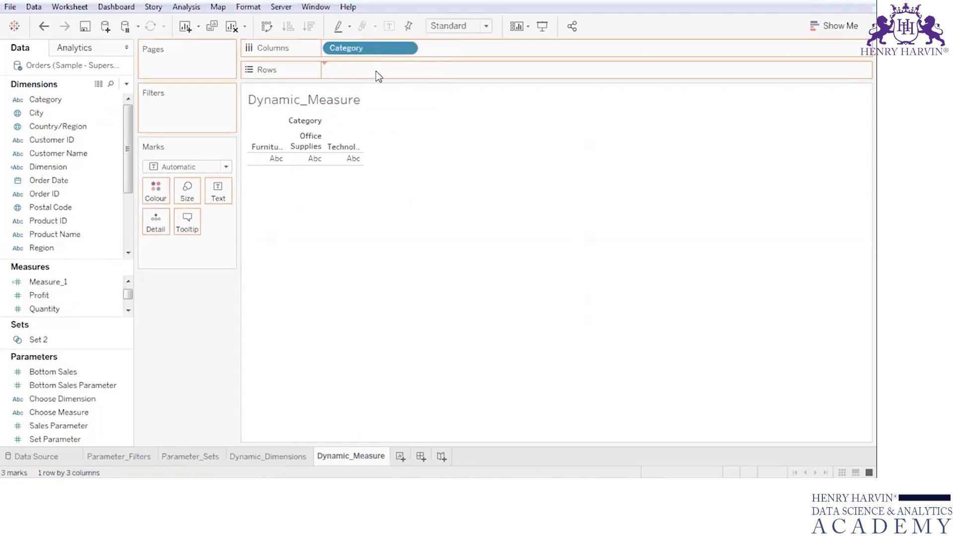
left_click(125, 413)
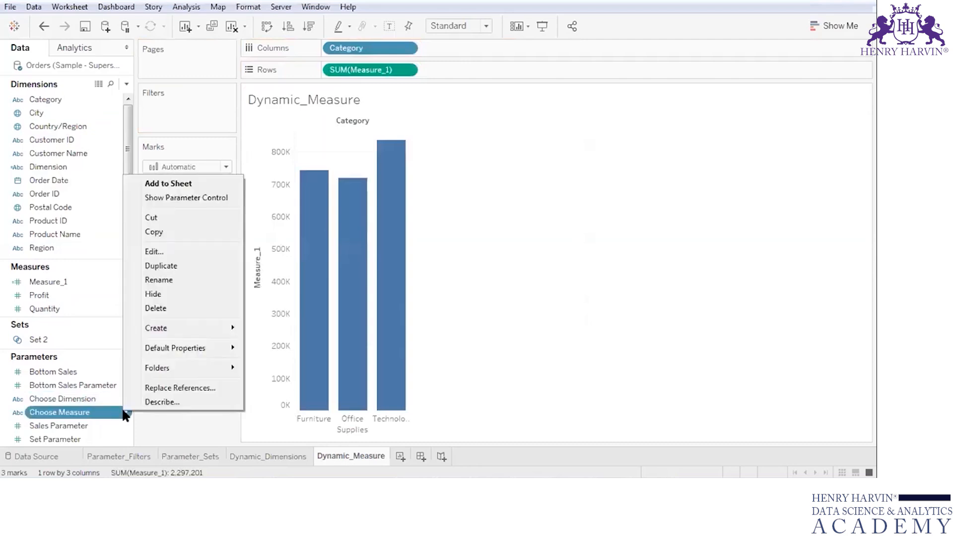
left_click(189, 200)
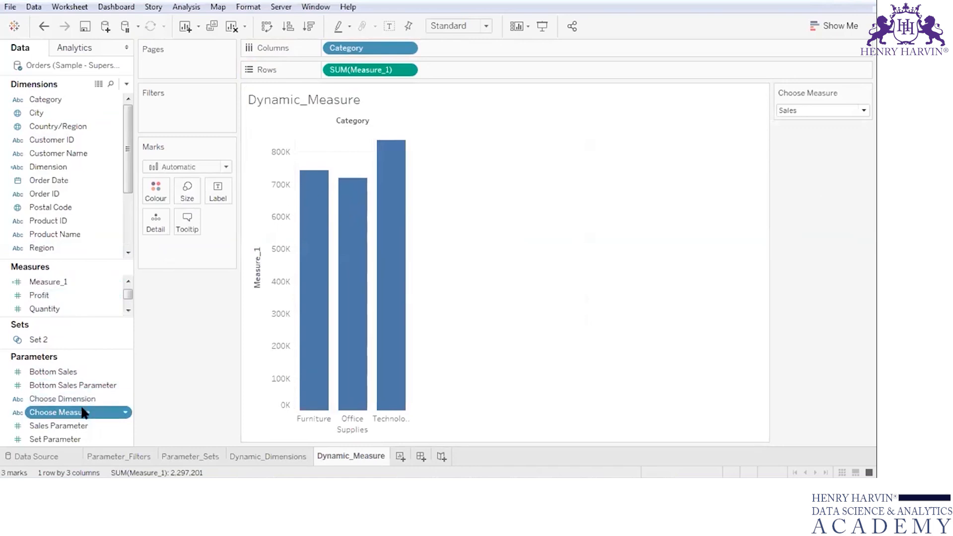
- Label the bars with their Measure_1 values and widen the chart so the category names fit
left_click(60, 283)
left_click_drag(61, 283, 219, 191)
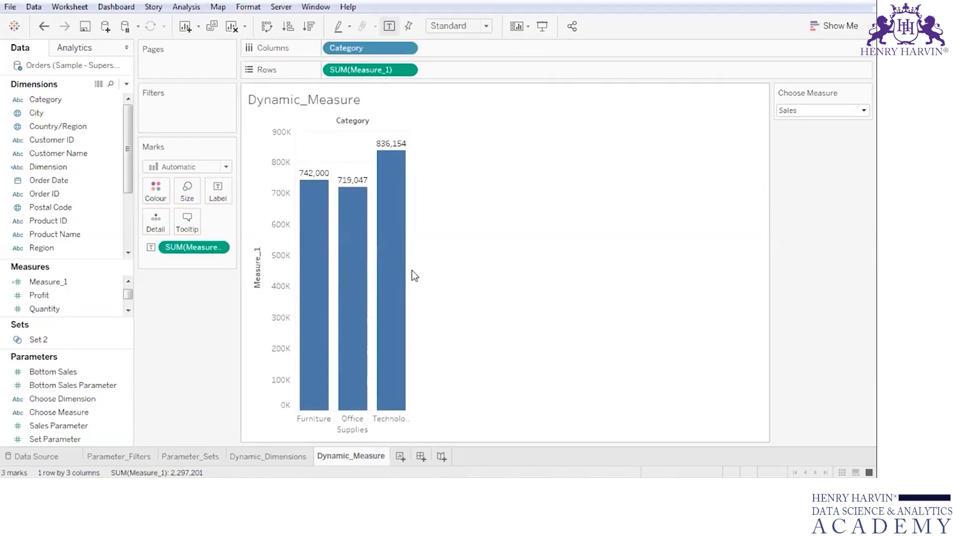
left_click_drag(411, 271, 491, 270)
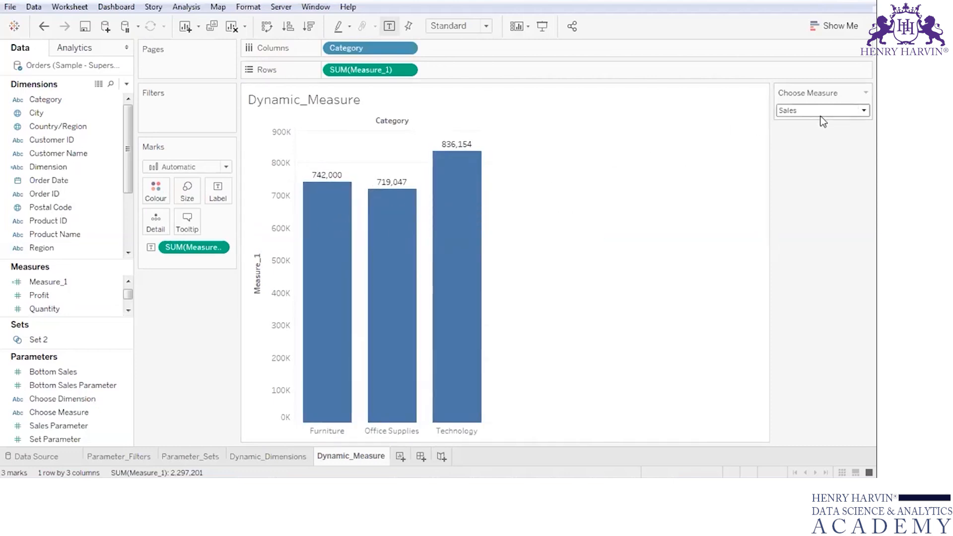
- Test the Choose Measure parameter by switching the chart to Quantity, to Profit and back to Sales
left_click(857, 110)
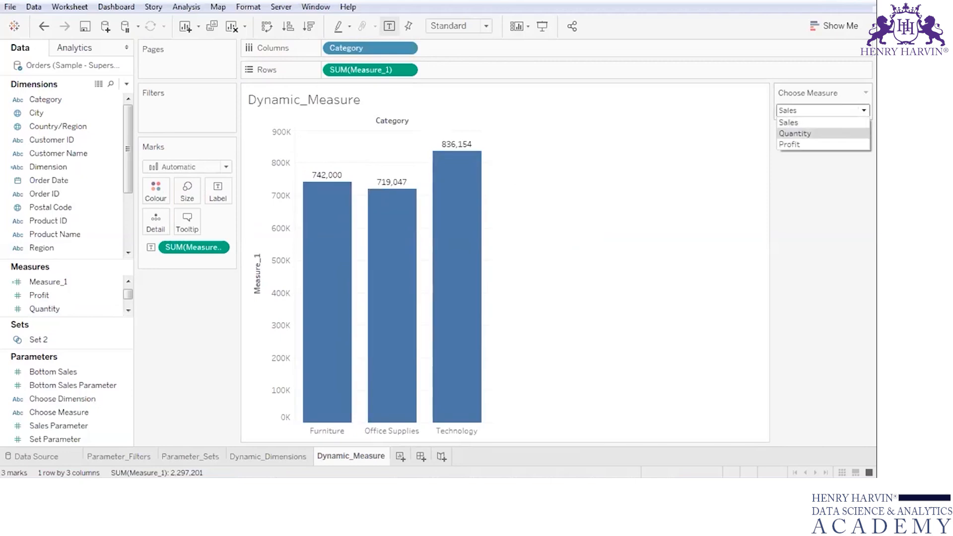
left_click(795, 134)
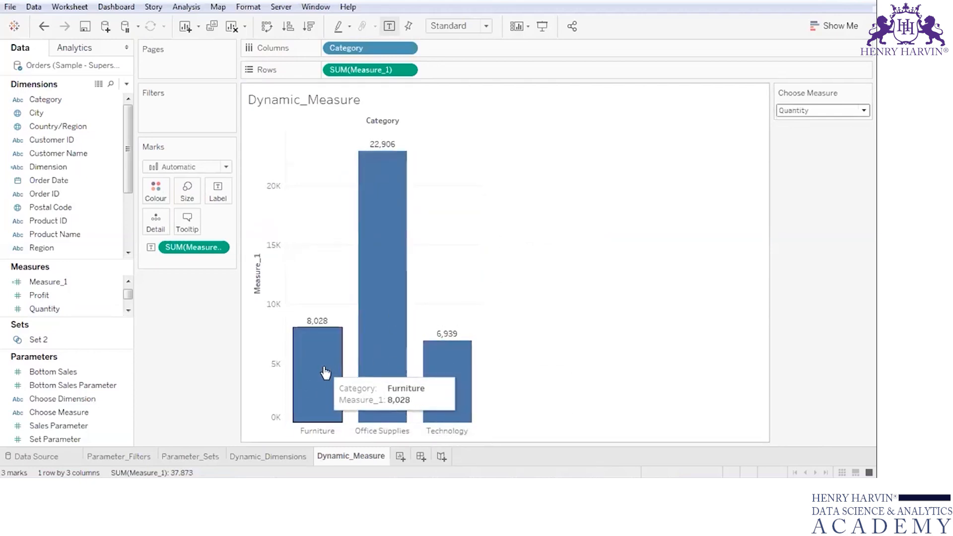
left_click(863, 110)
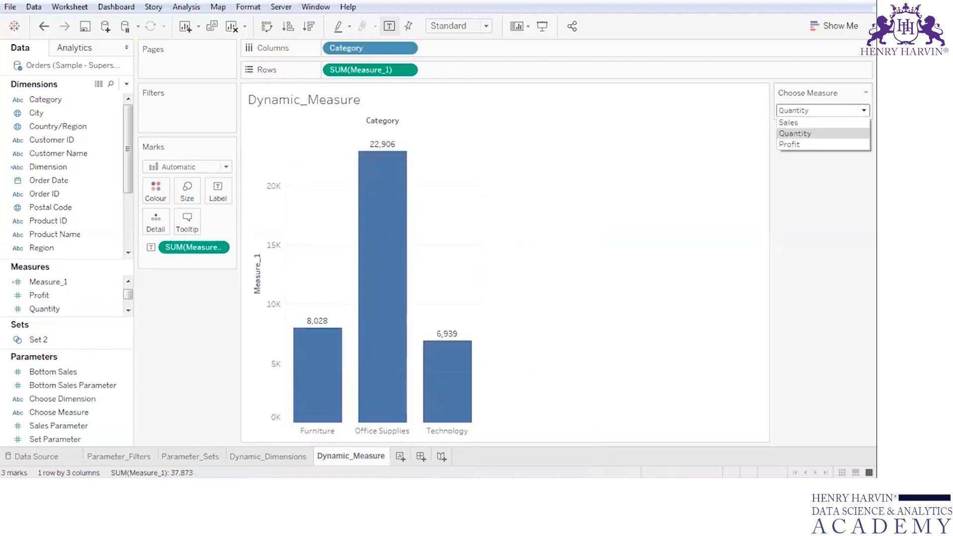
left_click(795, 144)
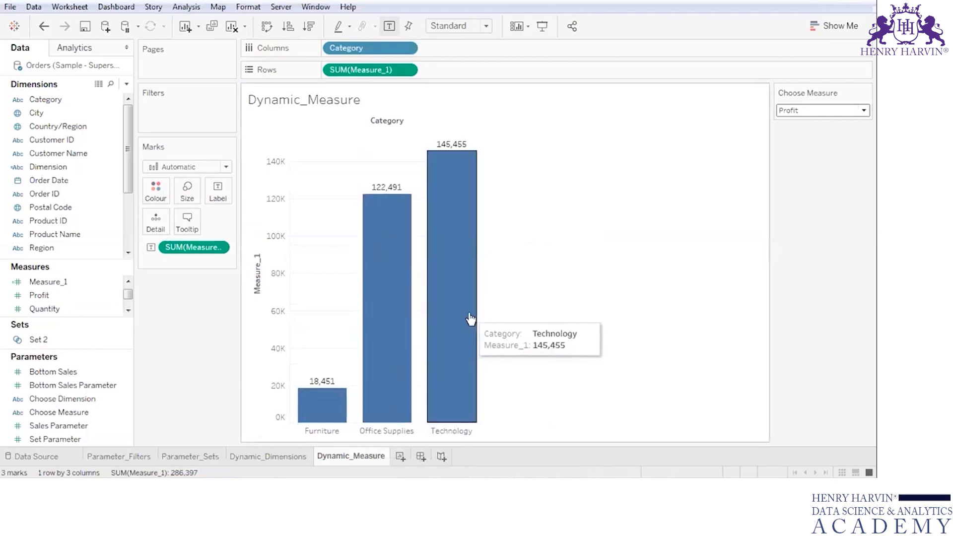
left_click(794, 110)
left_click(790, 122)
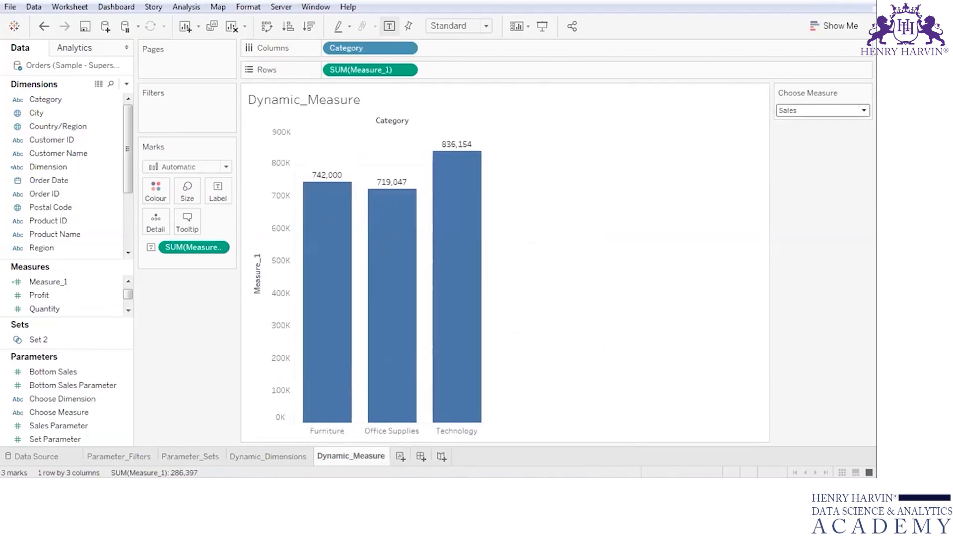